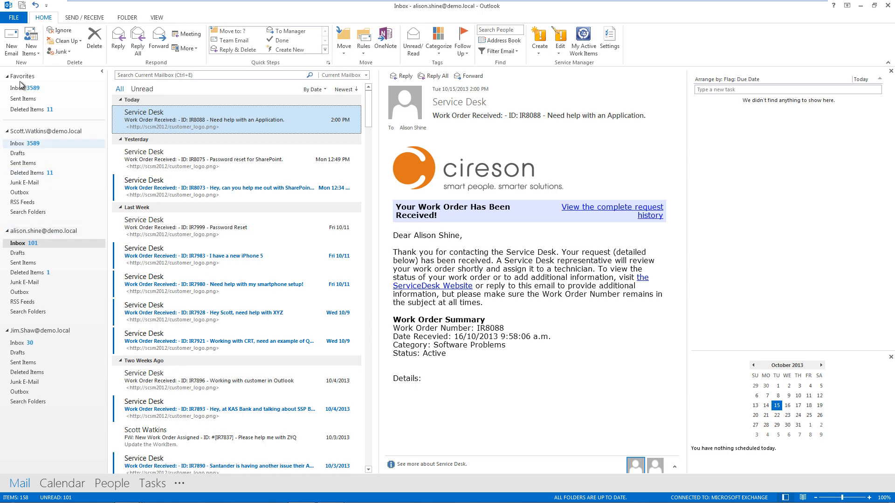
Step: Start a new email addressed to Service Desk with the subject "Need help with software"
left_click(13, 55)
type("Service Desk;")
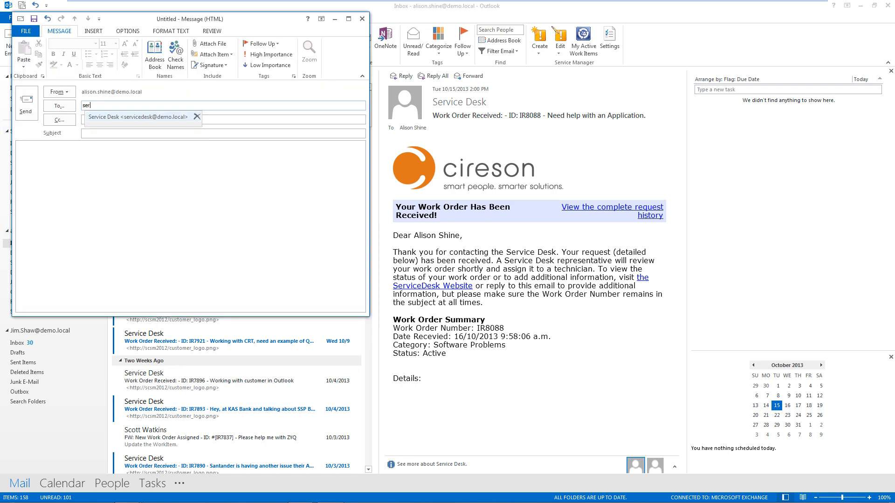
key("Tab")
key("Tab")
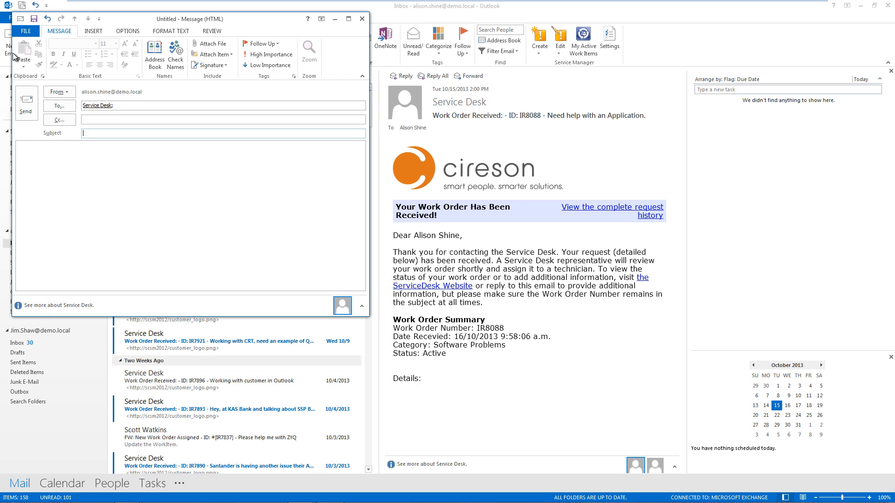
type("Need help with software")
key("Tab")
Step: Write "Don't know how to use Adobe Acrobat" in the message body, paste the copied screenshot below it, and send the email
type("Don't know ")
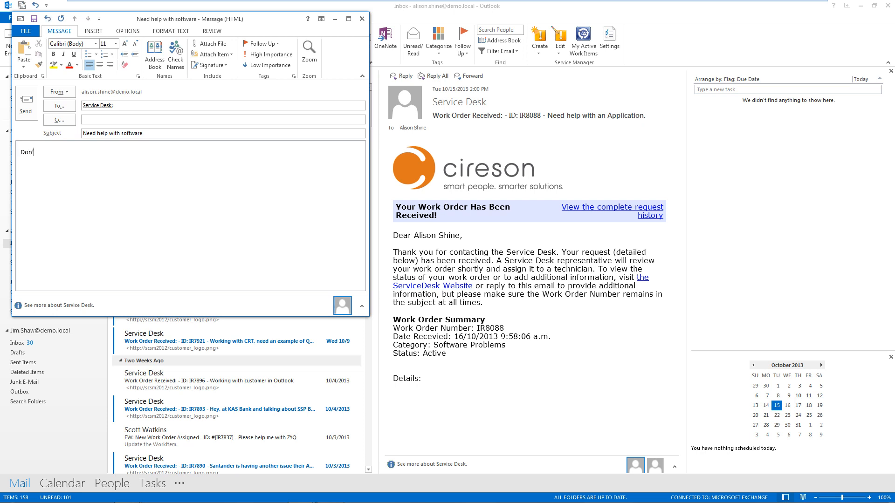
type("how to use Adobe Acrobat")
key("ctrl+v")
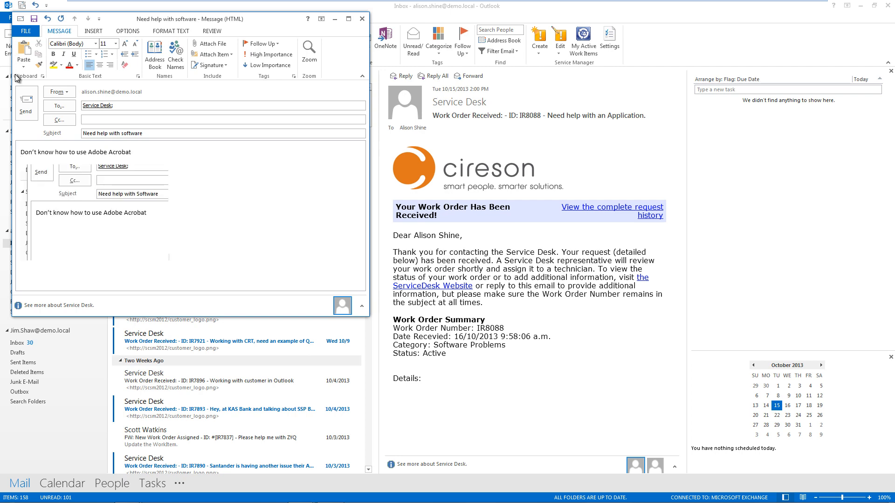
left_click(27, 100)
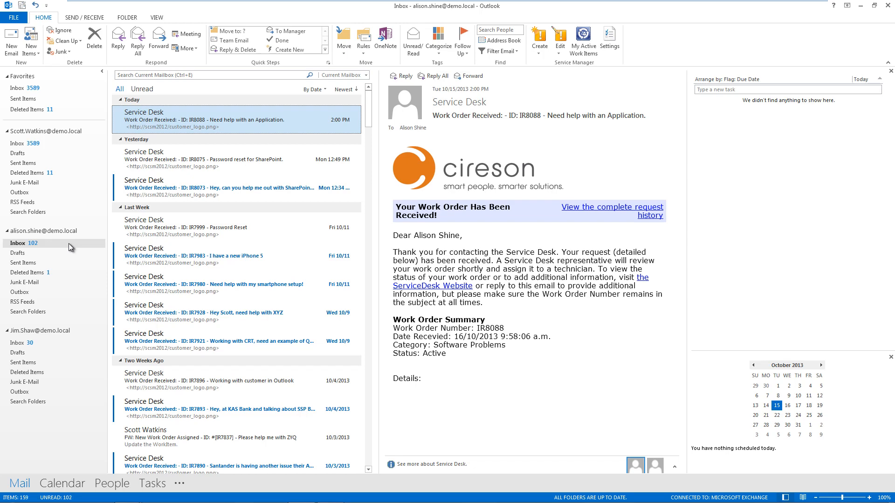
Step: Open the newest Service Desk confirmation email, and view a blank new incident form before discarding it
left_click(149, 128)
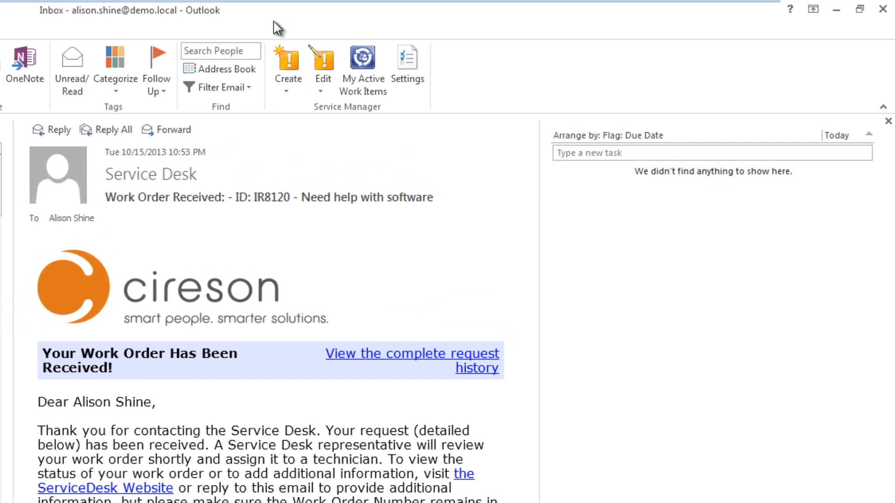
left_click(285, 80)
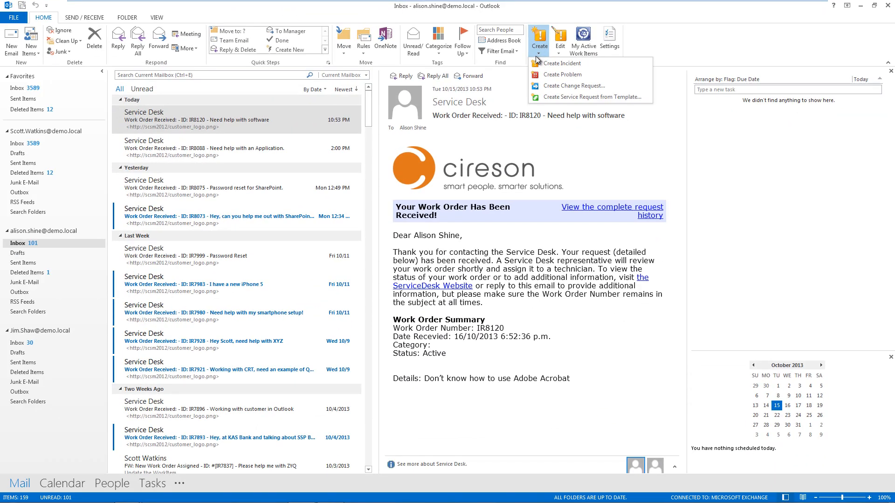
left_click(383, 89)
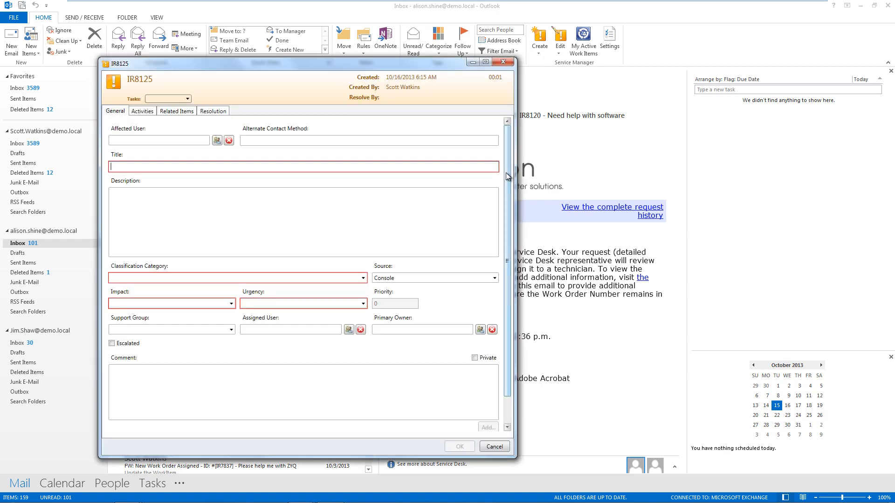
scroll(488, 331, "down", 1)
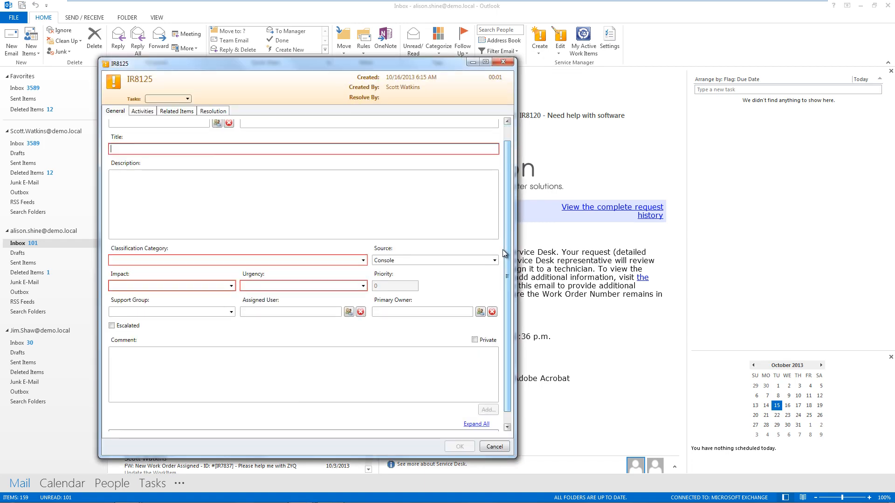
left_click(495, 446)
left_click(472, 290)
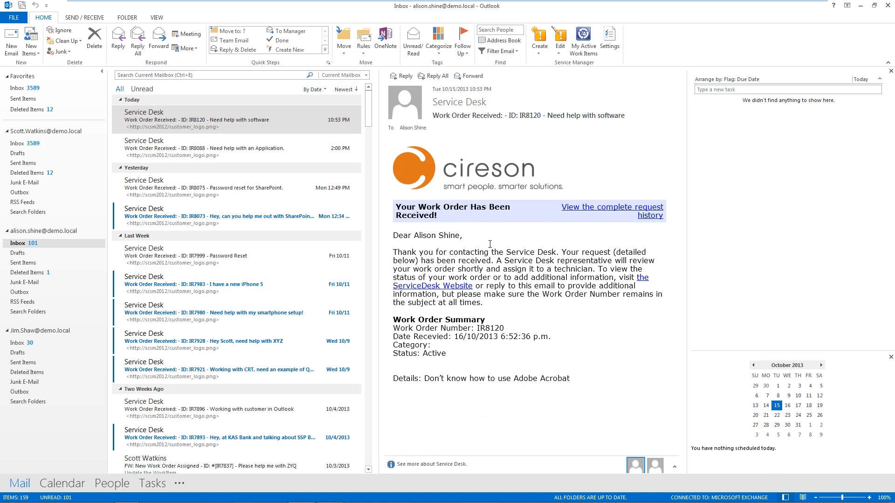
Step: Search for incidents to edit by affected user, choosing the requester found by first name
left_click(560, 47)
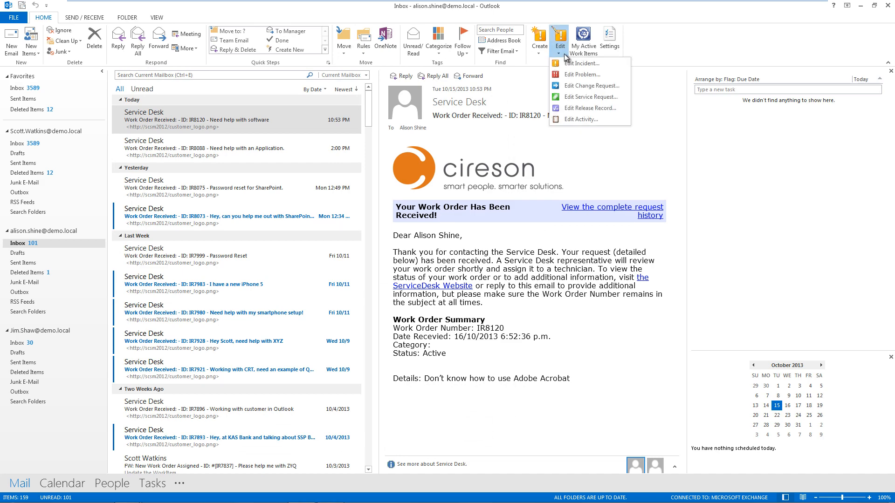
left_click(578, 63)
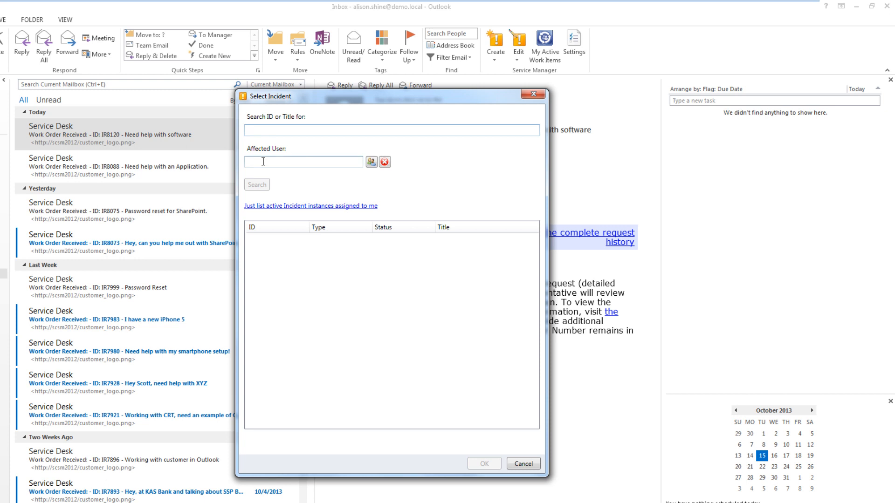
left_click(263, 161)
type("alison")
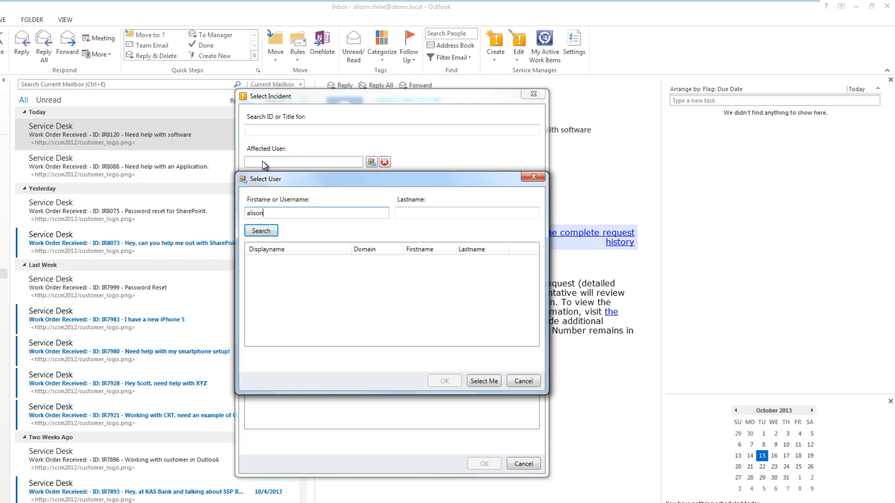
key("Return")
double_click(286, 261)
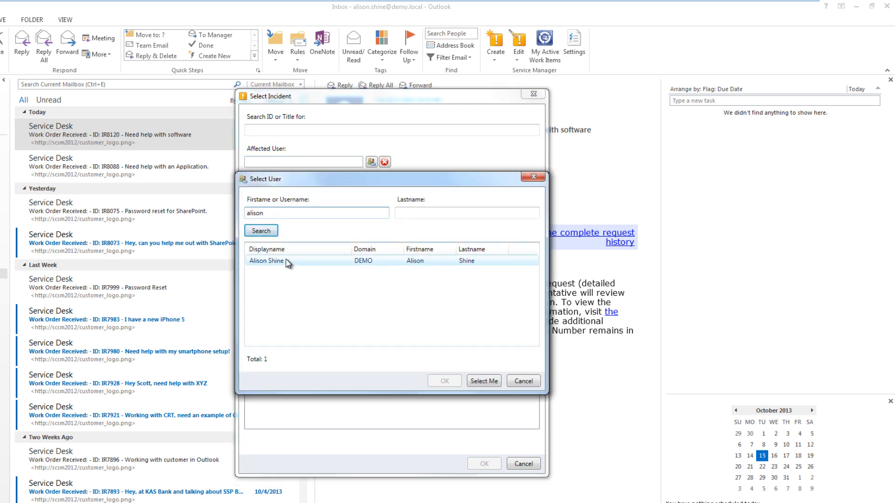
left_click(257, 184)
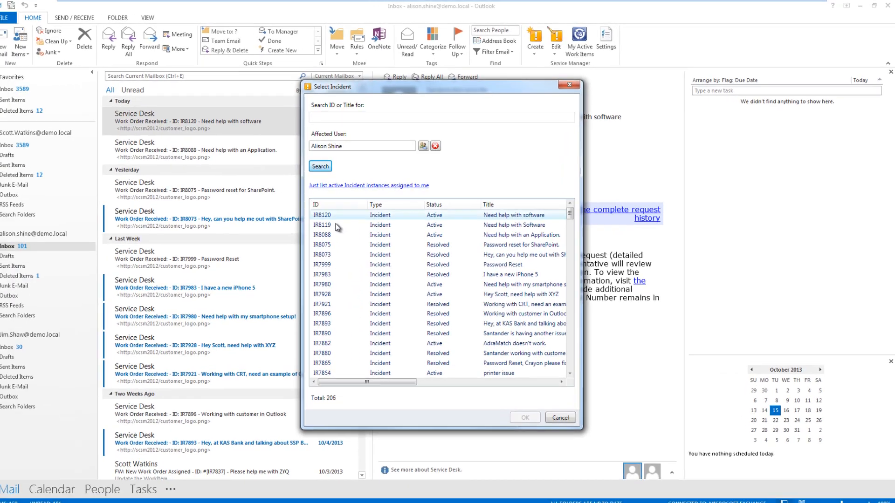
Step: Open the incident titled "Need help with Software" from the results, review its General details, and close it without saving
double_click(338, 226)
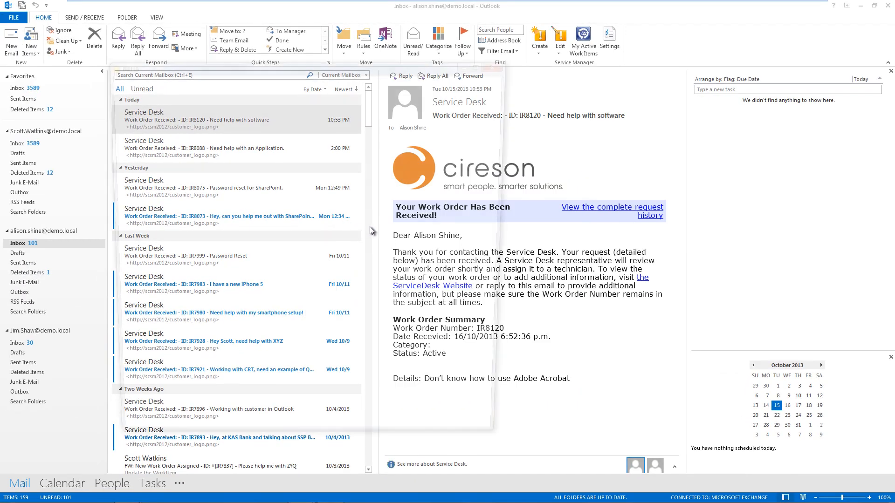
scroll(507, 230, "down", 2)
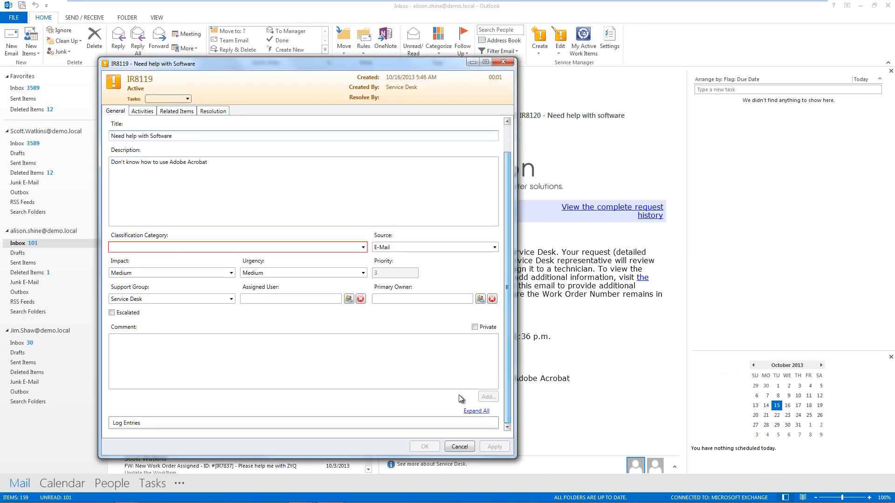
left_click(452, 446)
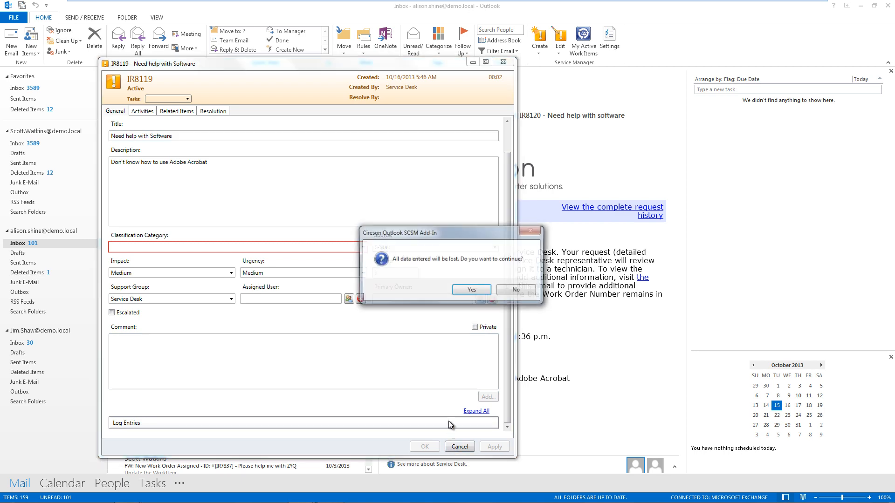
left_click(460, 290)
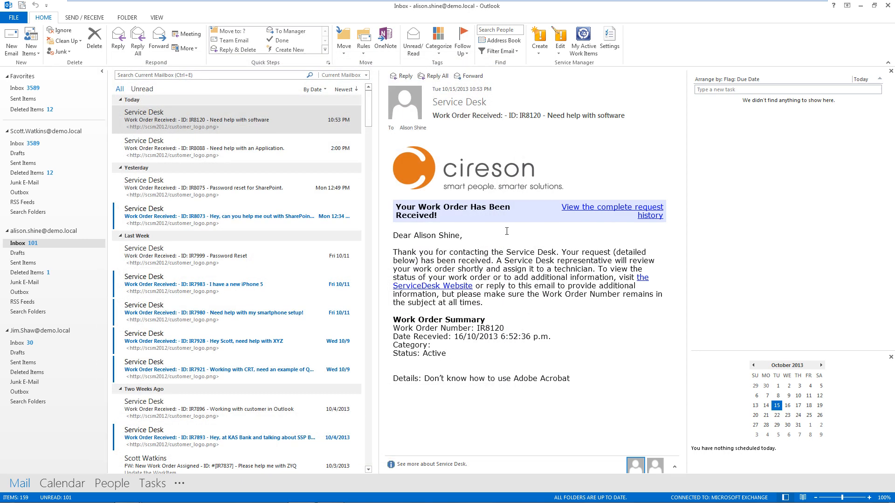
Step: List my active work items and sort them by type, followed by ID
left_click(583, 52)
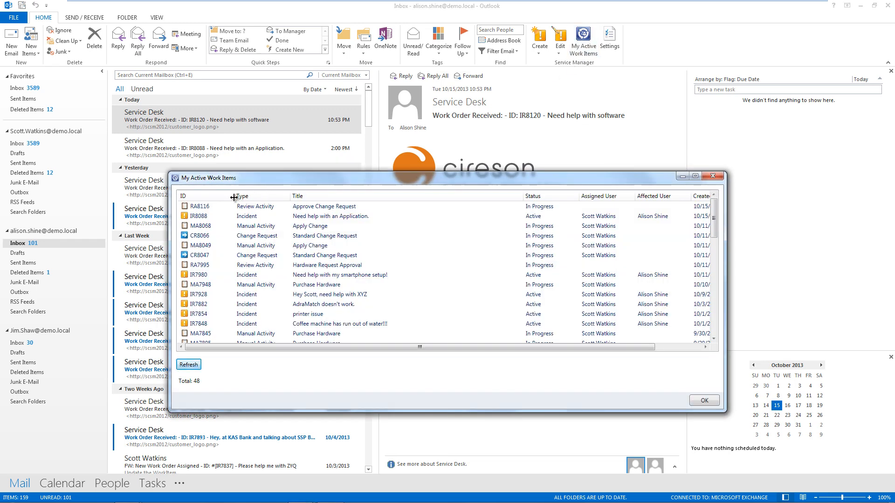
left_click(255, 196)
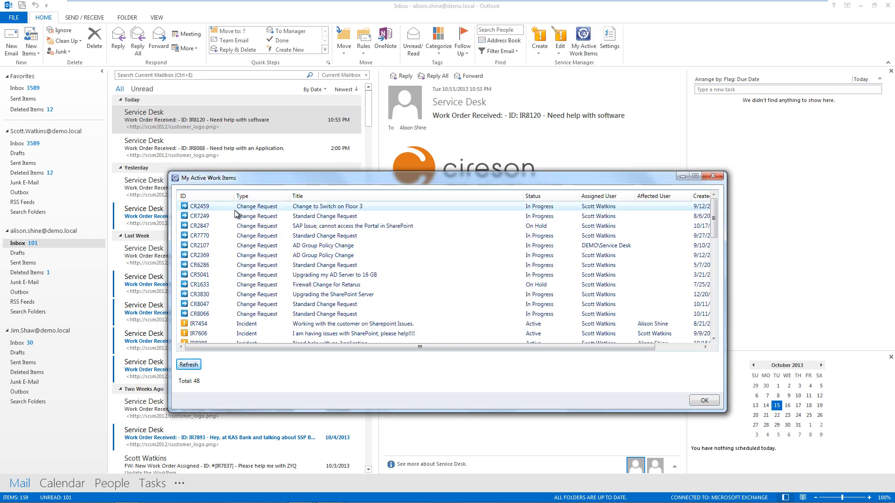
left_click(207, 197)
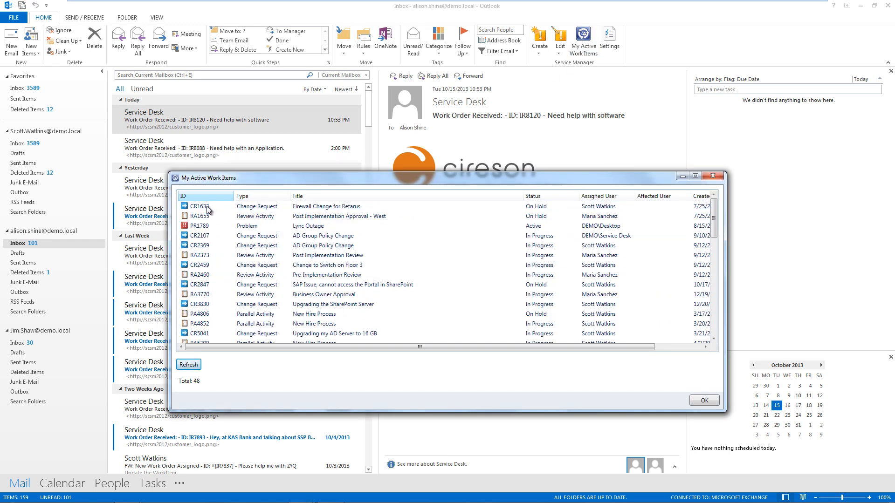
Step: Open the first "Post Implementation Review" activity in the list and its parent change request, "AD Group Policy Change"
double_click(202, 256)
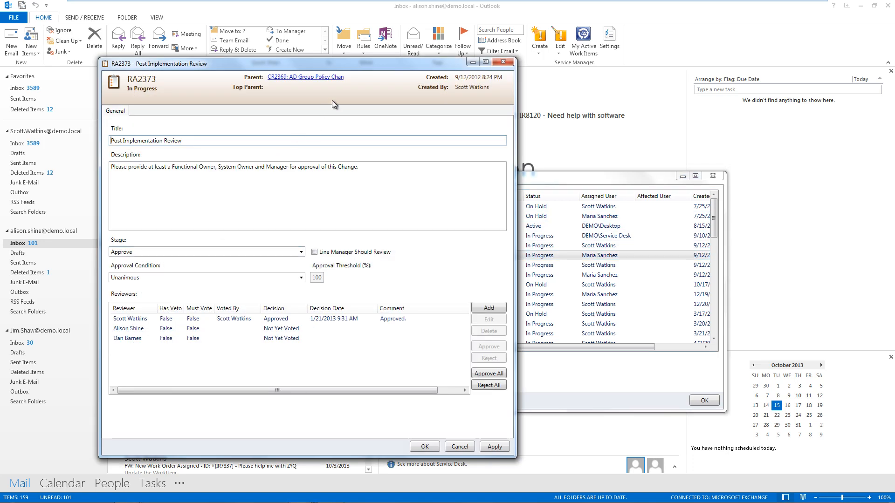
left_click(339, 80)
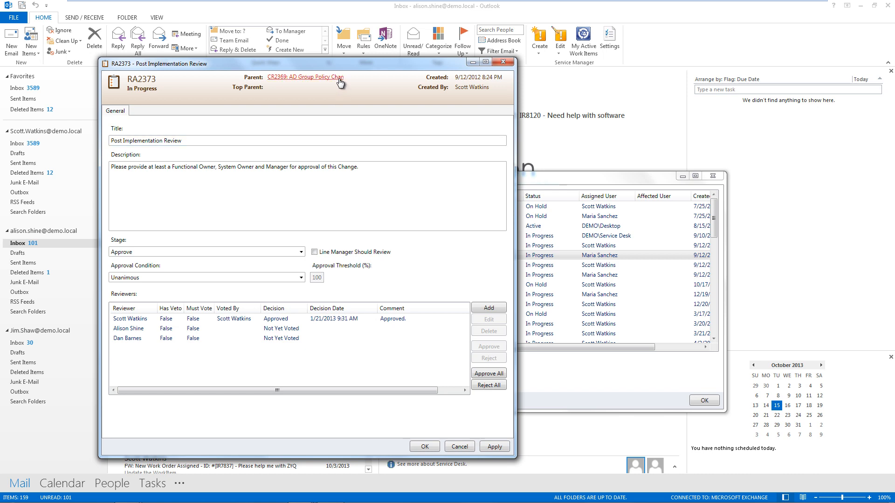
left_click_drag(350, 65, 613, 32)
Step: Review the change request's planning, activities, related items and general details, and close all the work item windows
left_click(417, 76)
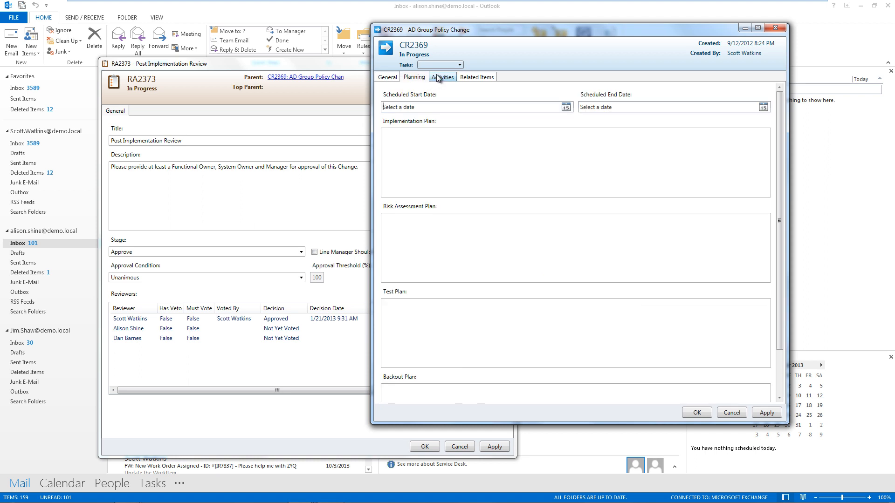
left_click(440, 77)
left_click(461, 77)
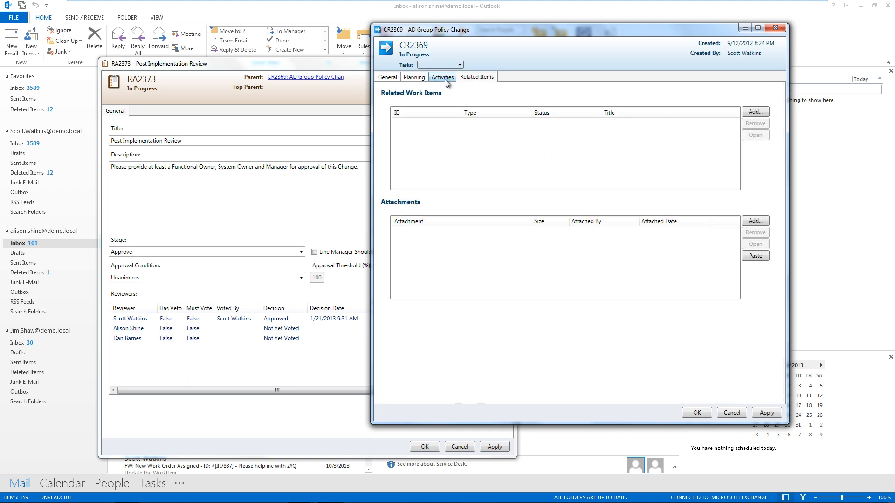
left_click(445, 80)
left_click(422, 81)
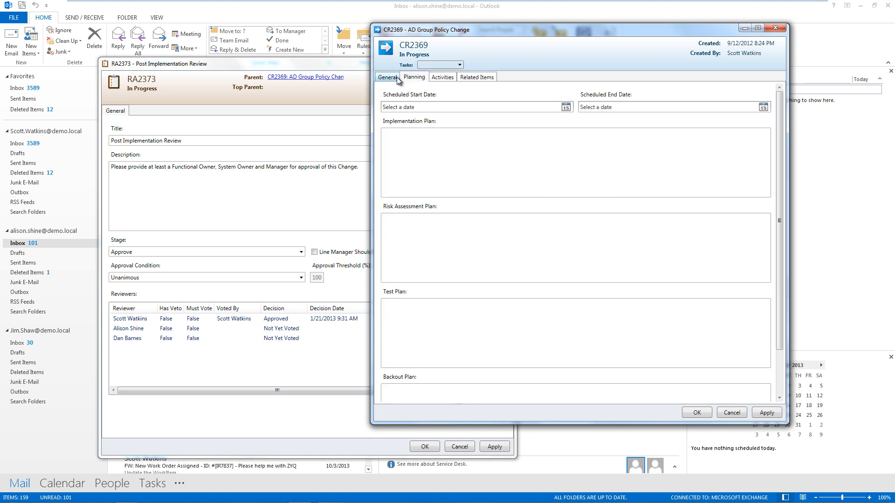
left_click(393, 78)
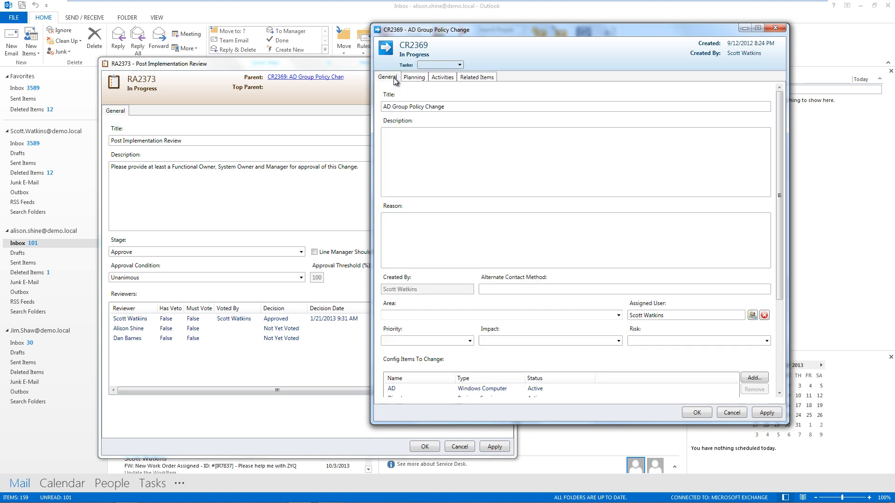
left_click(686, 414)
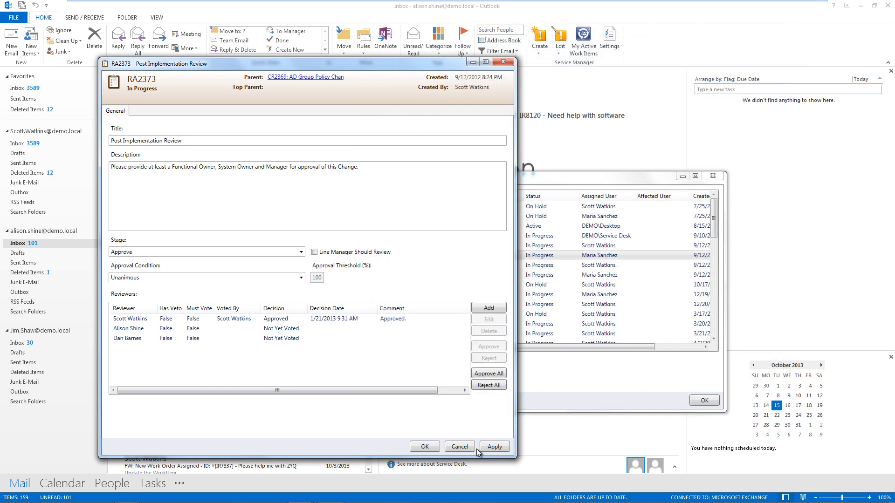
left_click(424, 446)
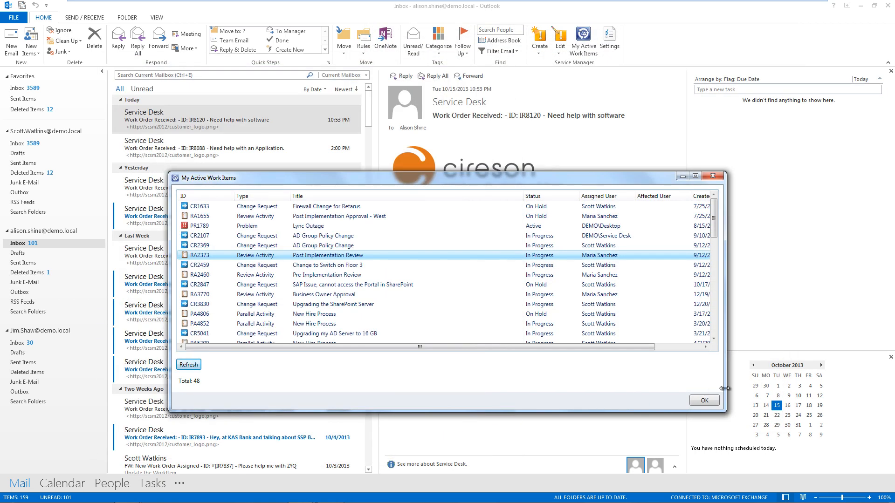
left_click(716, 402)
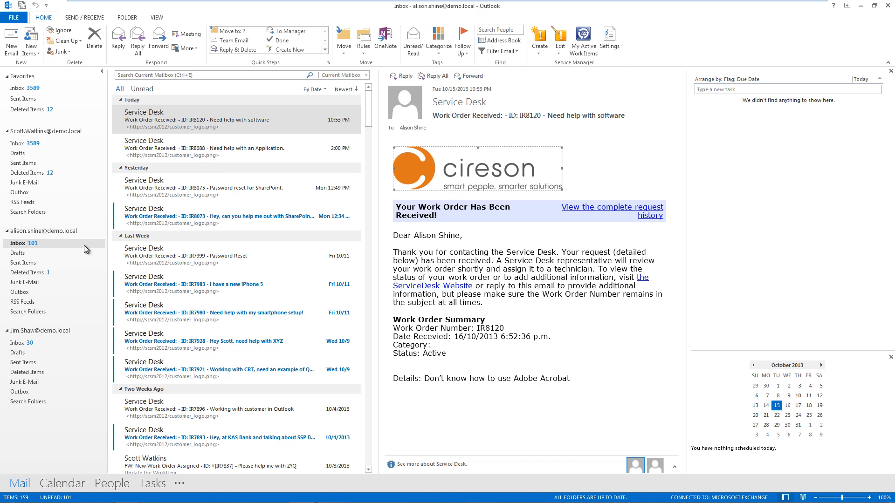
Step: Start a new email addressed to the support analyst with the subject "Need help with software"
left_click(15, 52)
type("scott")
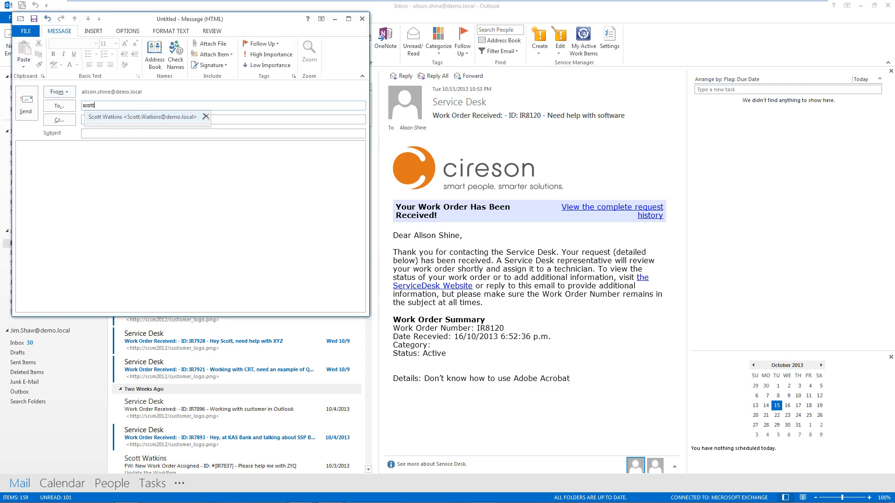
left_click(92, 117)
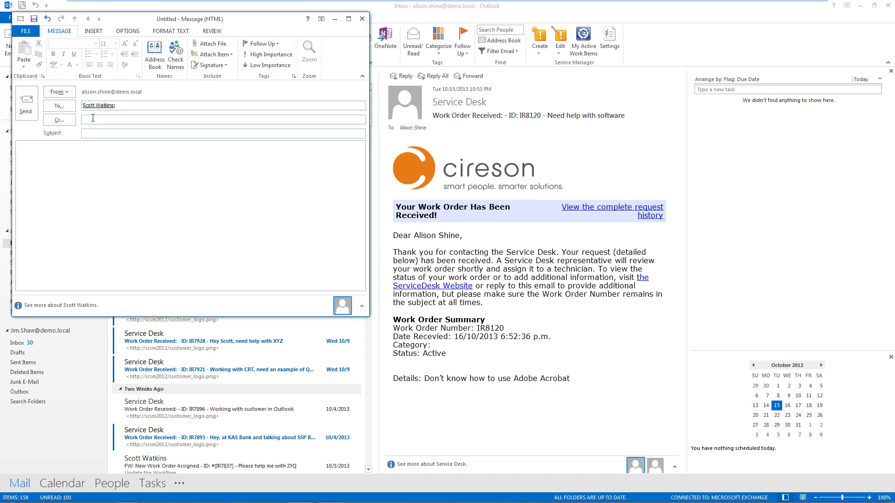
type("Need help with software")
Step: Write "Don't know how to use Adobe Acrobat" as the analyst email's body and paste the copied screenshot below it
key("Tab")
type("pon't know how t")
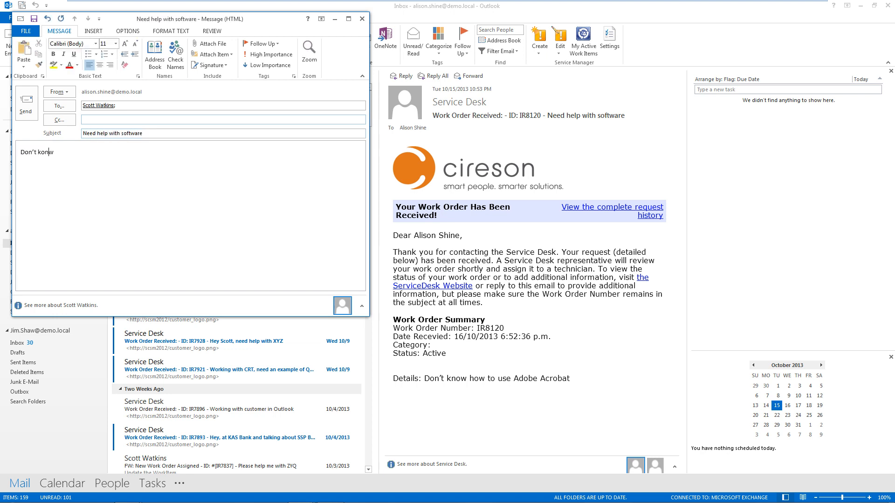
type("o use Adobe Acrobat")
key("ctrl+v")
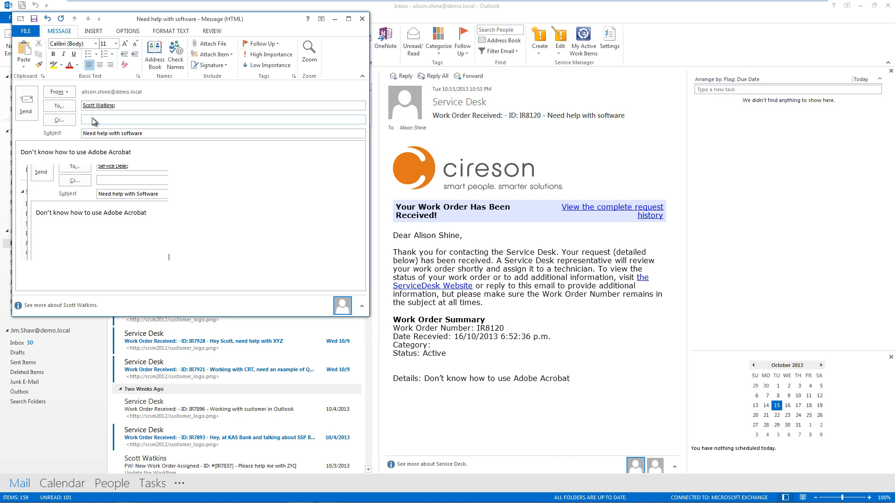
Step: Send the email, and create an incident for it from the newest "Need help with software" message in the analyst's inbox
left_click(33, 107)
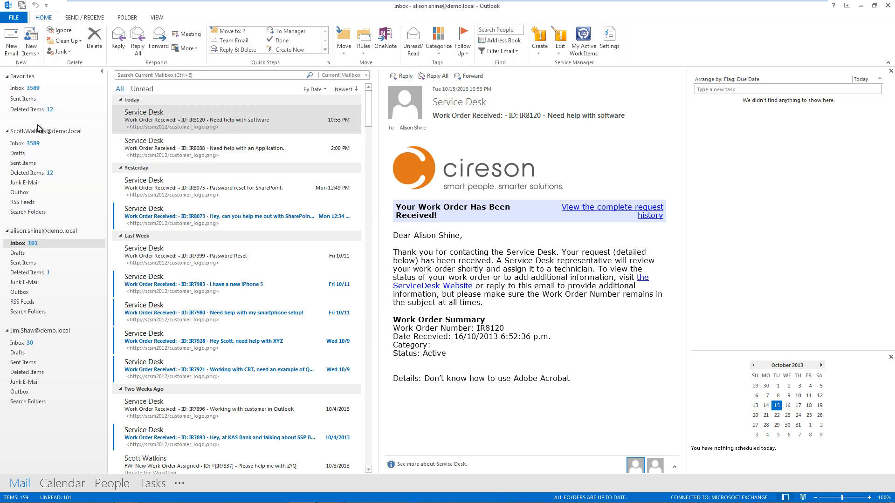
left_click(52, 141)
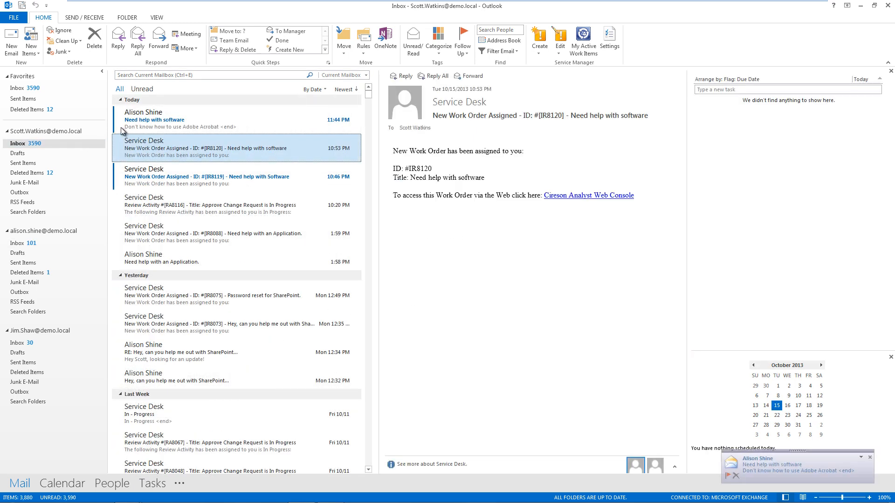
left_click(142, 122)
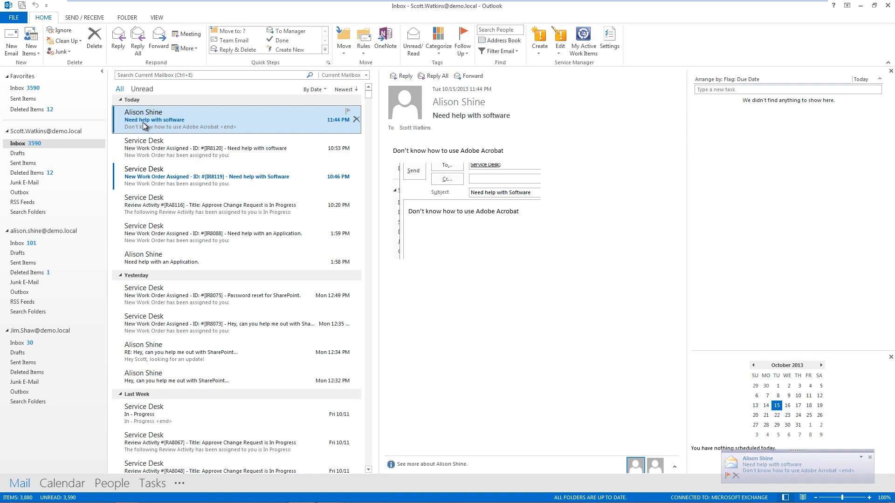
right_click(142, 122)
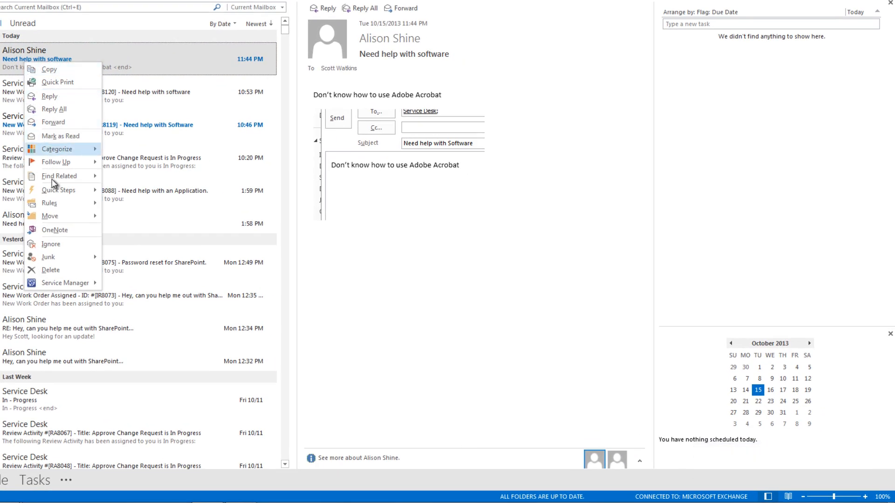
mouse_move(84, 284)
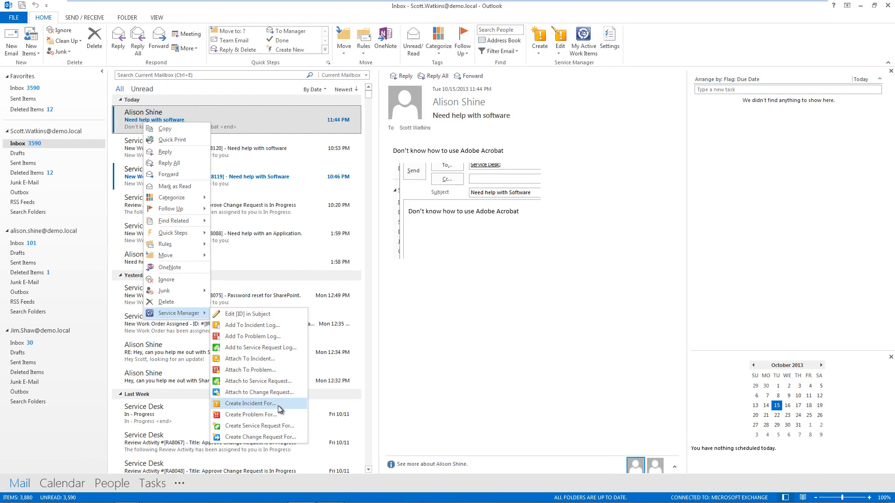
left_click(285, 405)
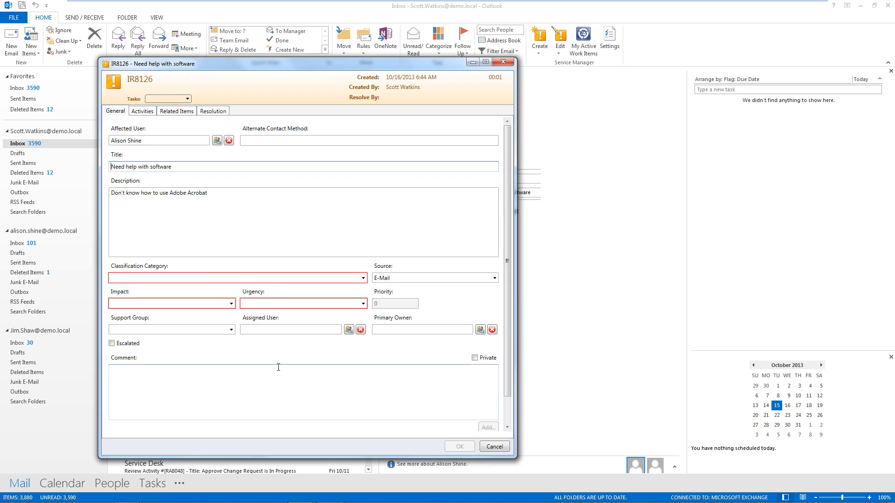
Step: Review the affected user's details and the title and description filled in on the new incident
double_click(180, 140)
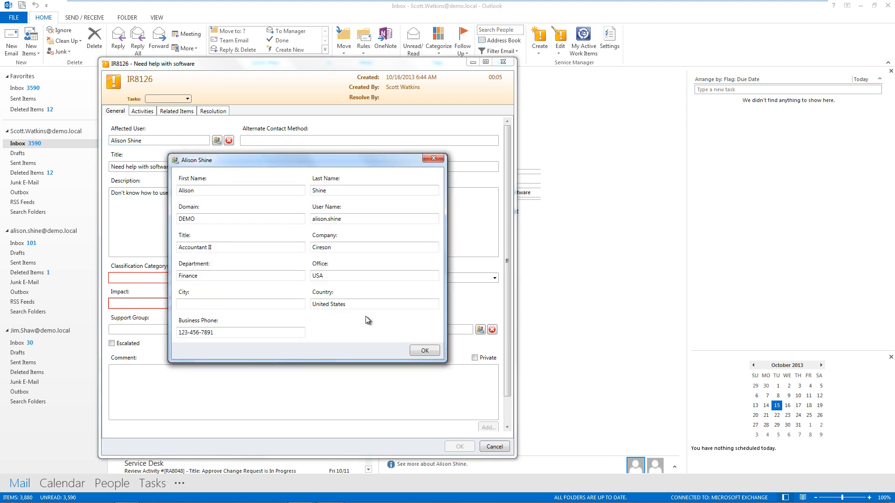
left_click(422, 352)
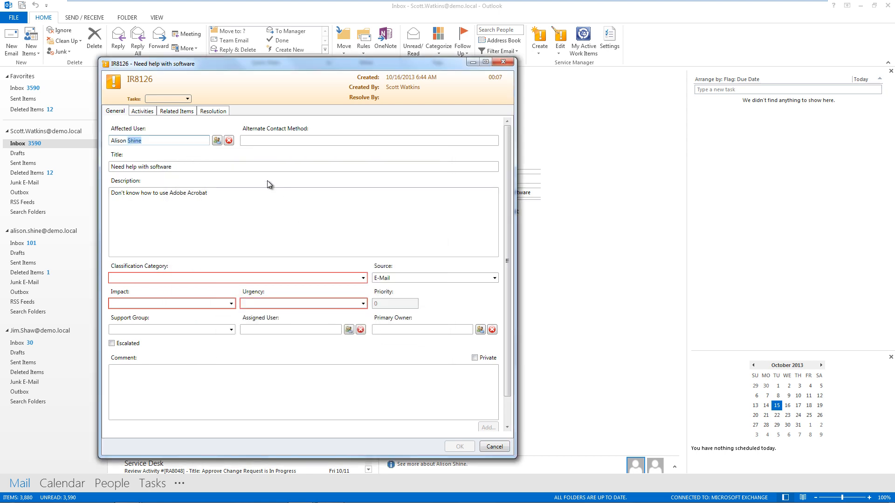
left_click(255, 169)
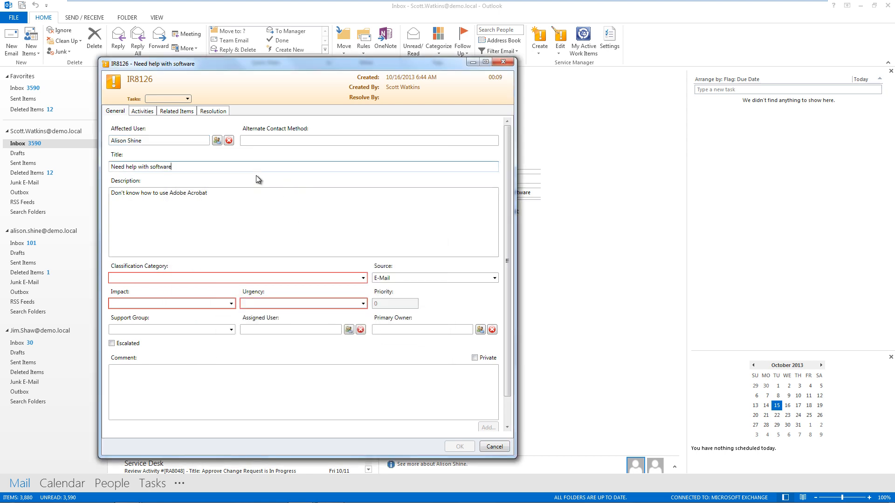
left_click(261, 192)
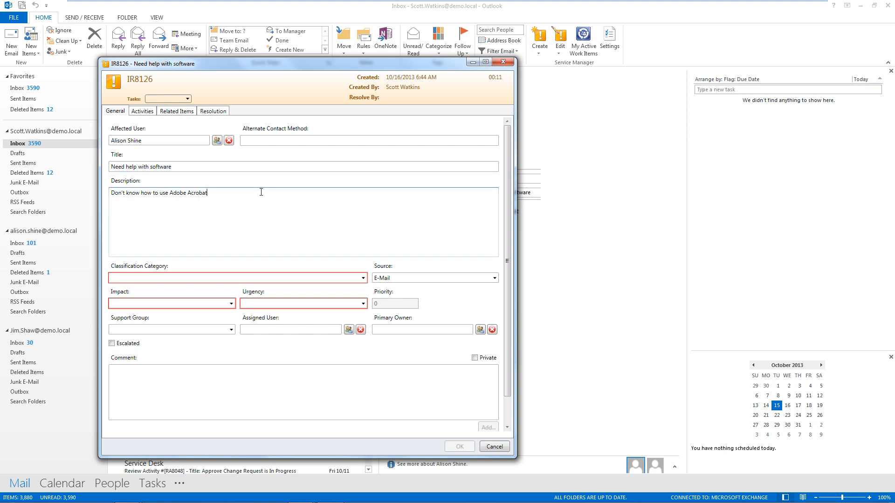
Step: Paste the copied screenshot as an attachment in the incident's related items and return to its general details
left_click(186, 111)
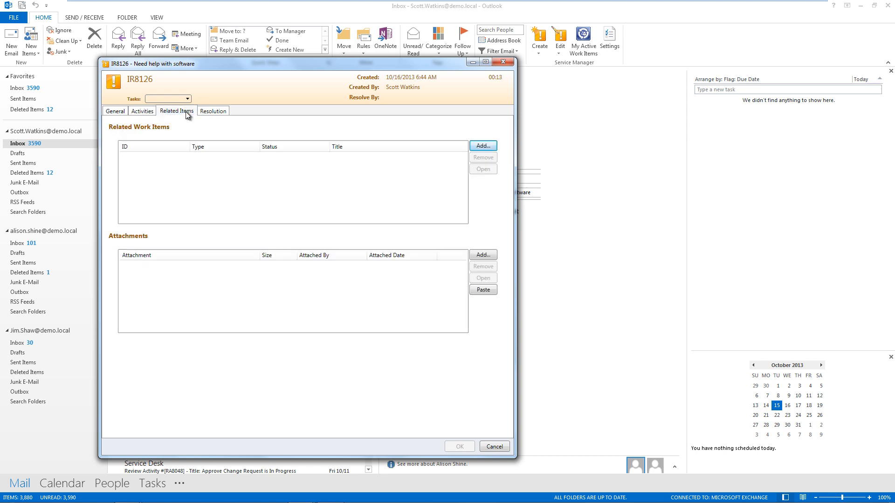
left_click(481, 290)
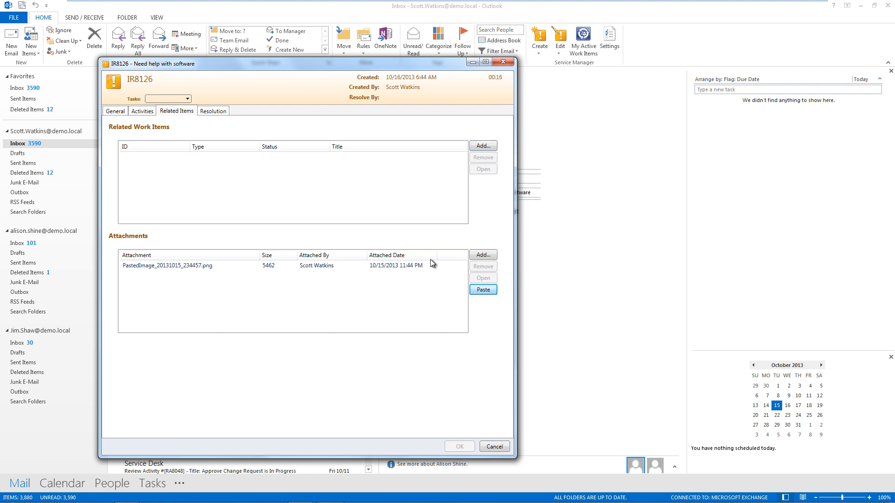
left_click(116, 112)
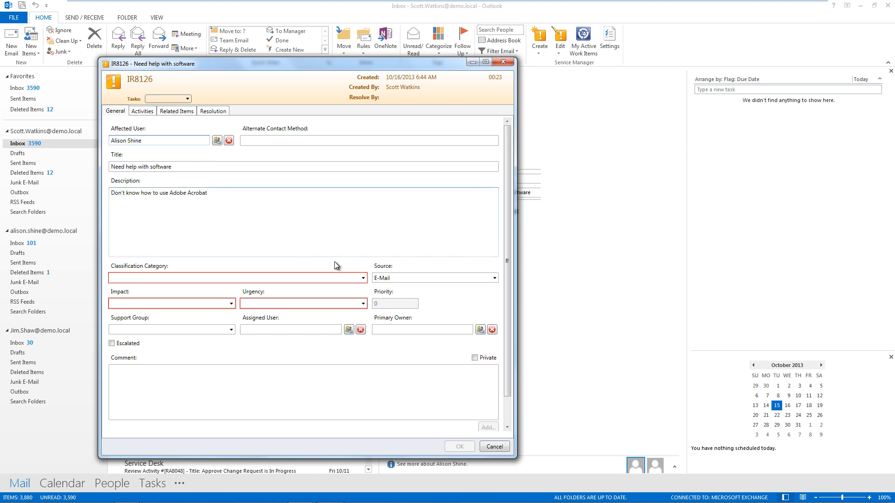
Step: Classify the incident as Software Problems with Medium impact and Medium urgency
left_click(363, 278)
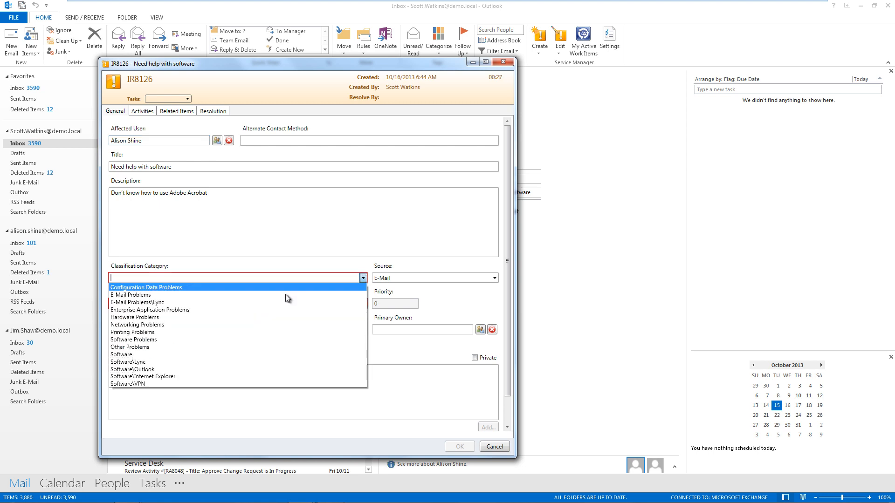
left_click(185, 340)
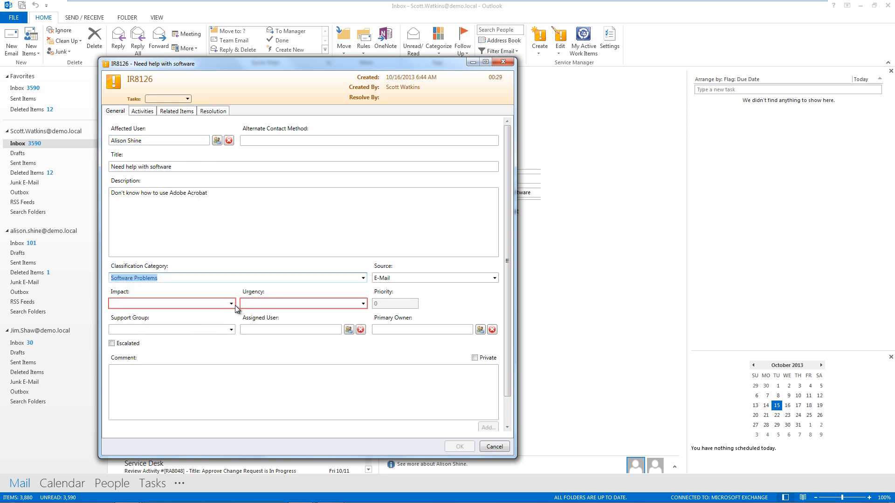
left_click(232, 306)
left_click(205, 318)
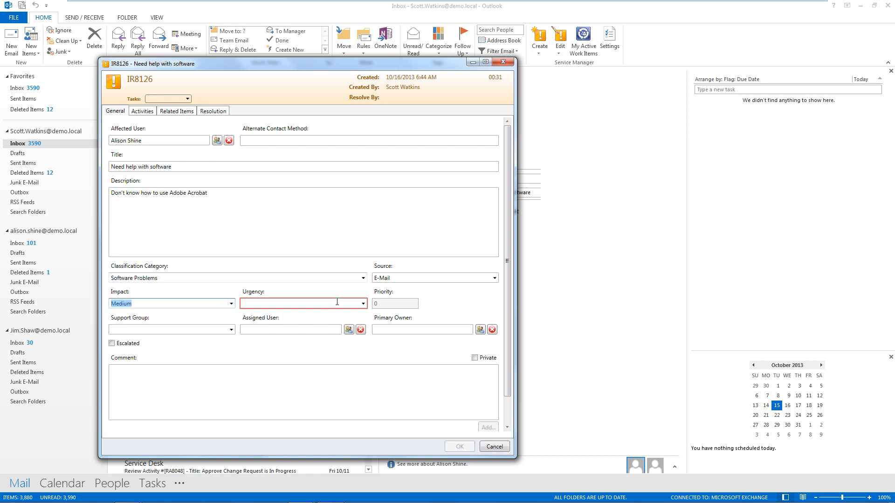
left_click(363, 304)
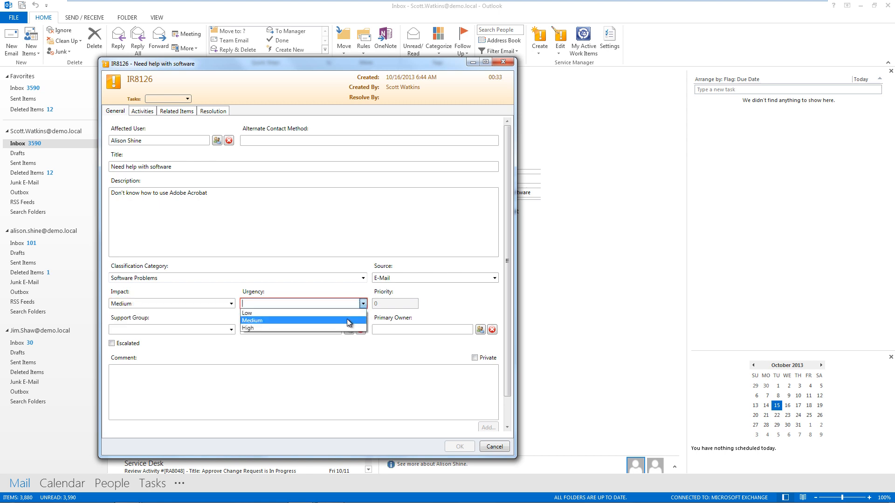
left_click(349, 323)
Step: Set the incident's support group to Service Desk, assign it to yourself and save the incident
left_click(231, 330)
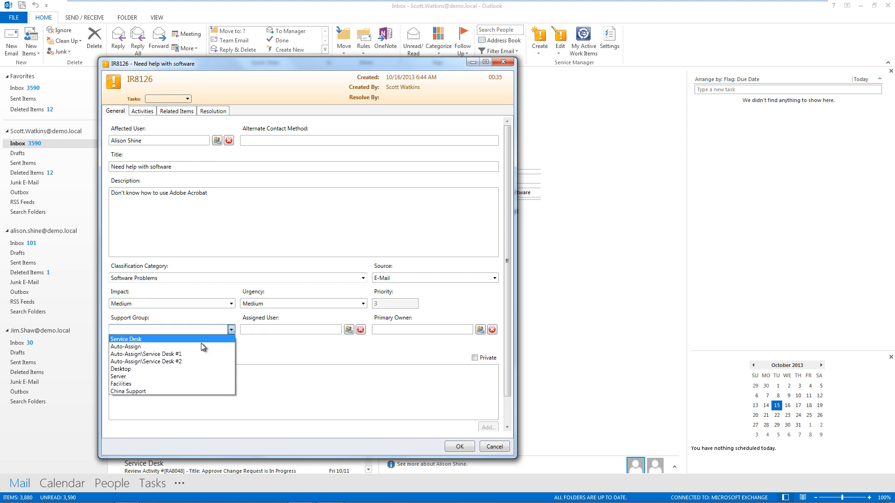
left_click(168, 339)
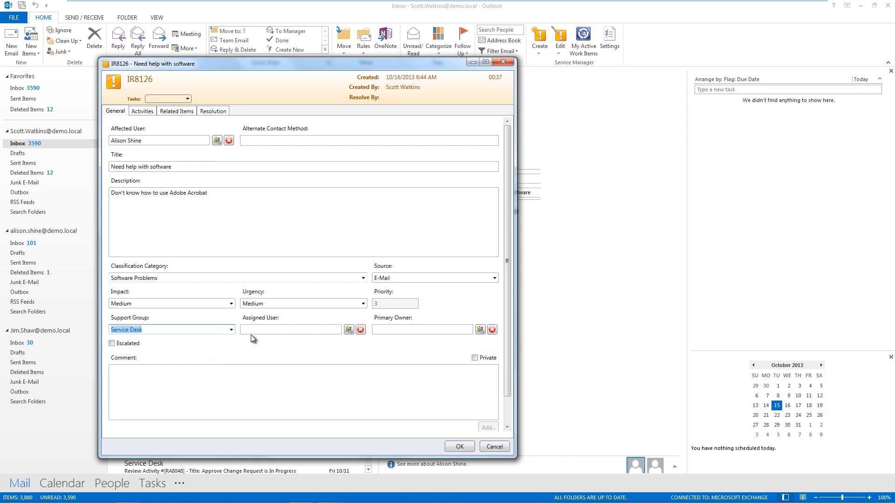
left_click(349, 330)
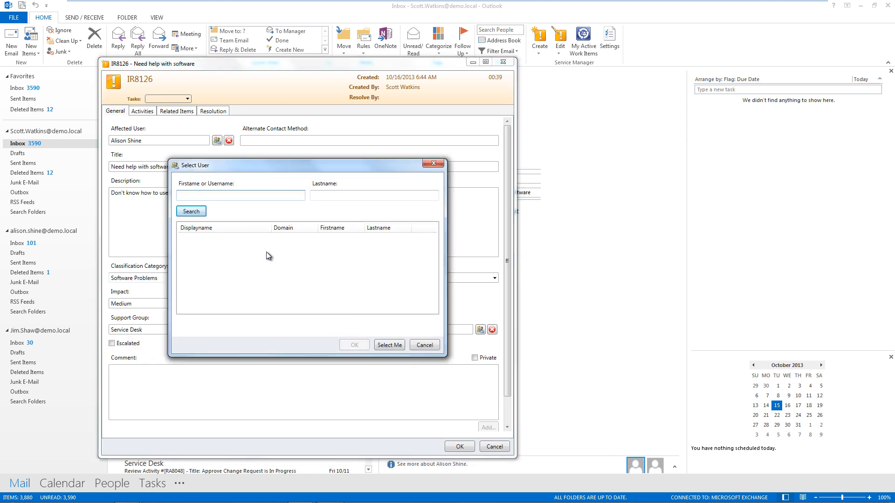
left_click(388, 345)
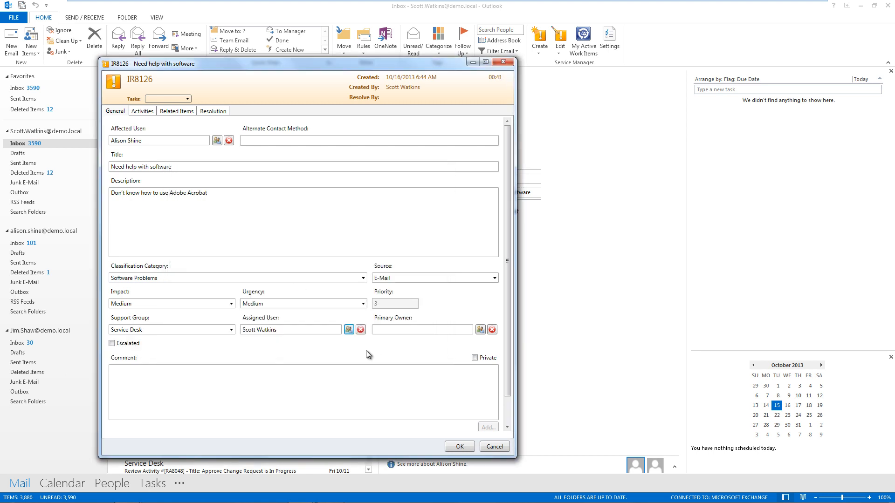
left_click(460, 448)
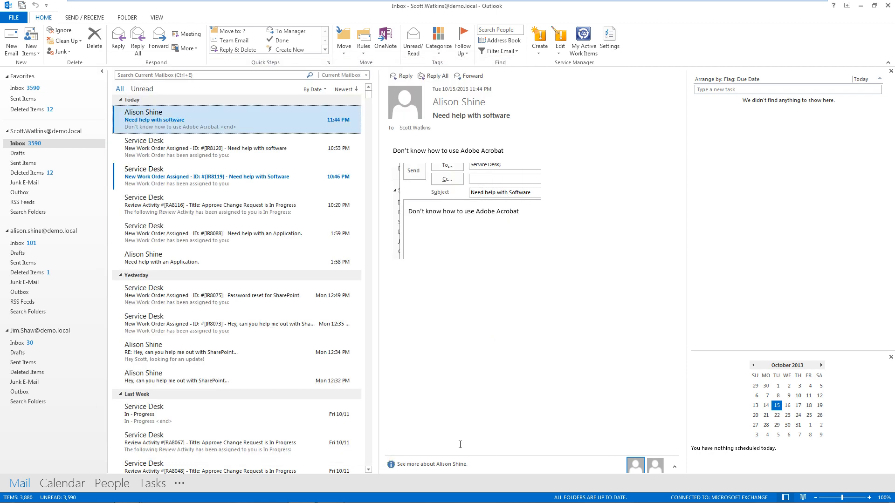
Step: Reply "Update?" to the newest "Need help with software" message in the requester's Sent Items and send it
left_click(27, 264)
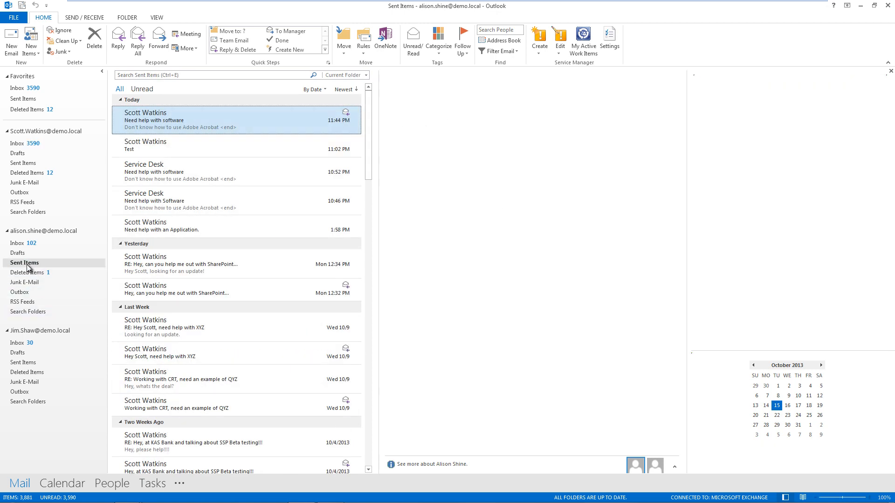
left_click(133, 50)
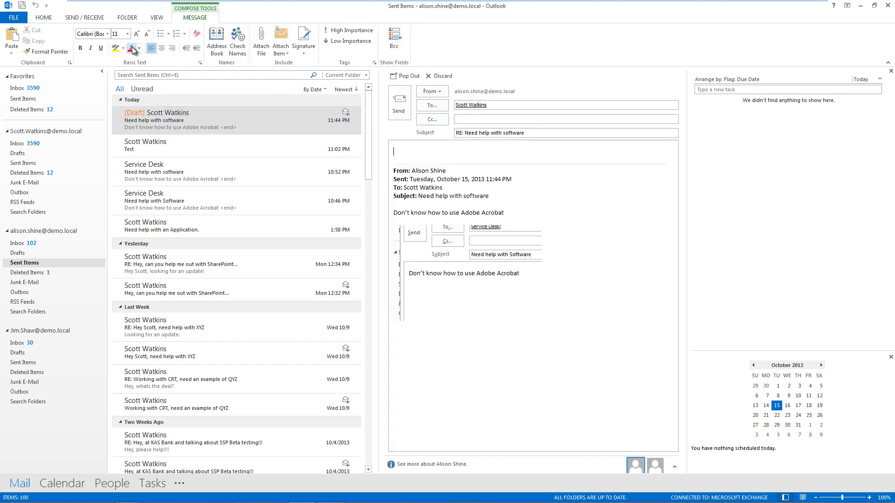
type("U")
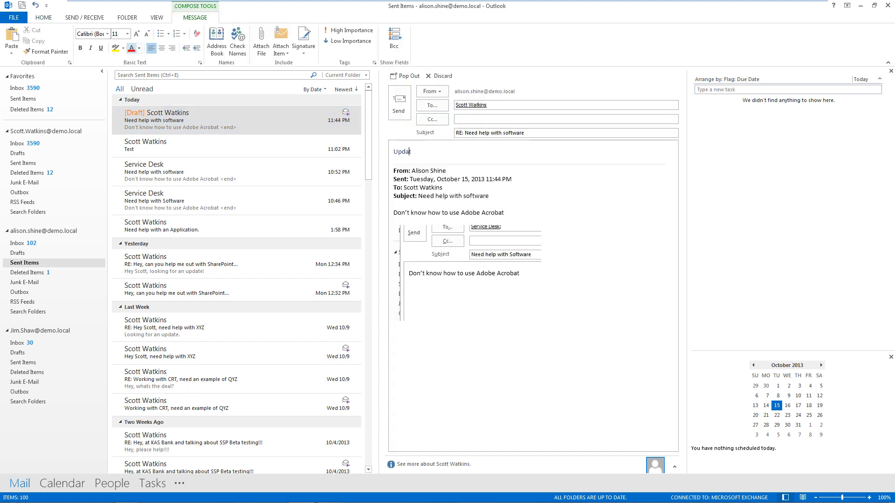
left_click(395, 114)
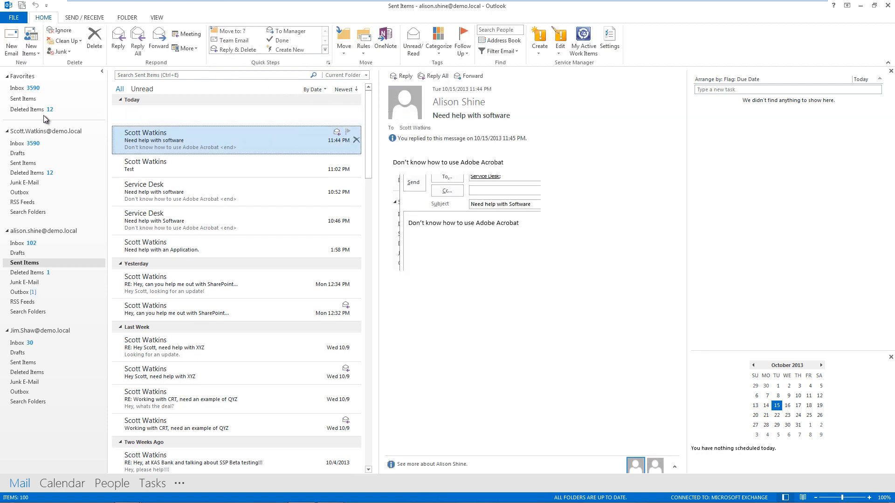
Step: Start adding the "RE: Need help with software" email in the analyst's inbox to an incident log
left_click(30, 142)
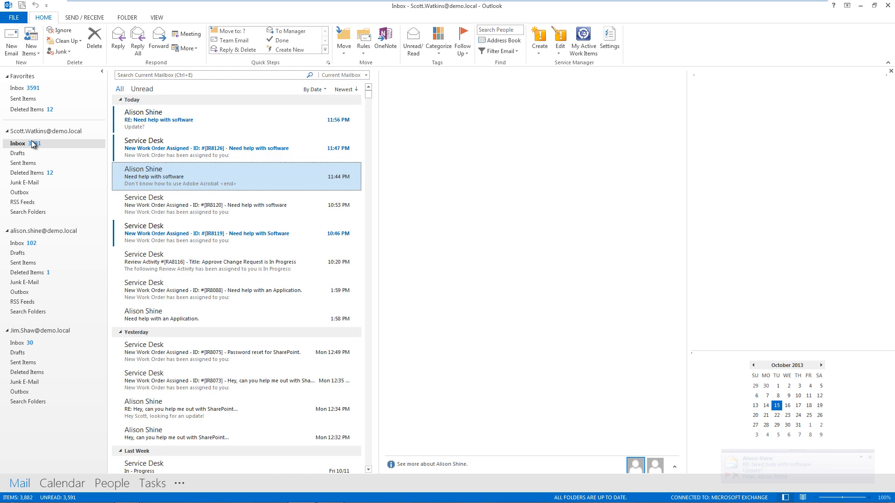
left_click(181, 122)
right_click(181, 122)
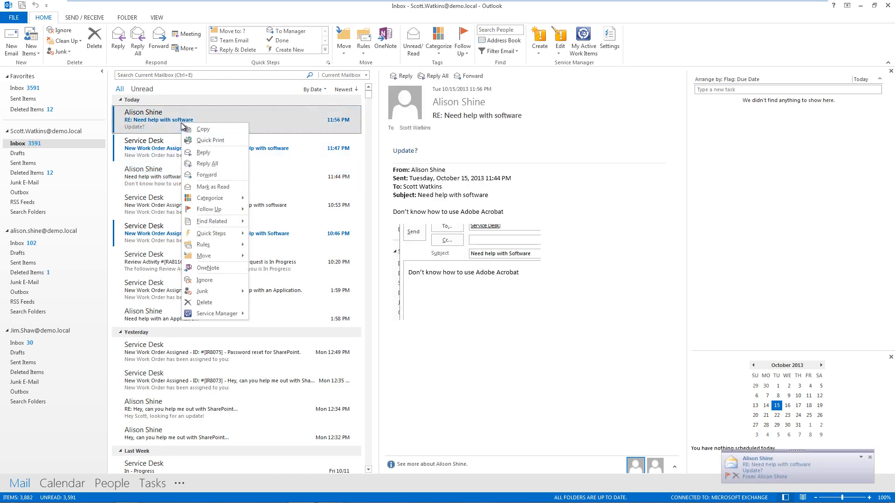
mouse_move(239, 314)
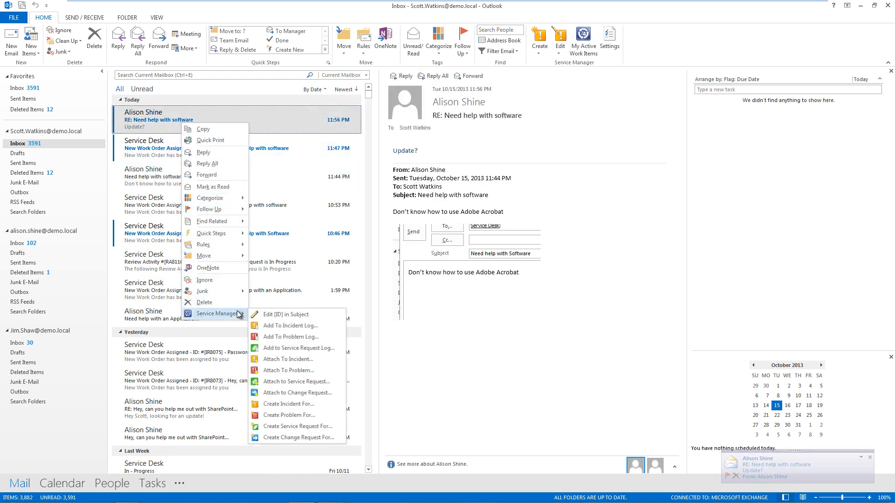
left_click(328, 328)
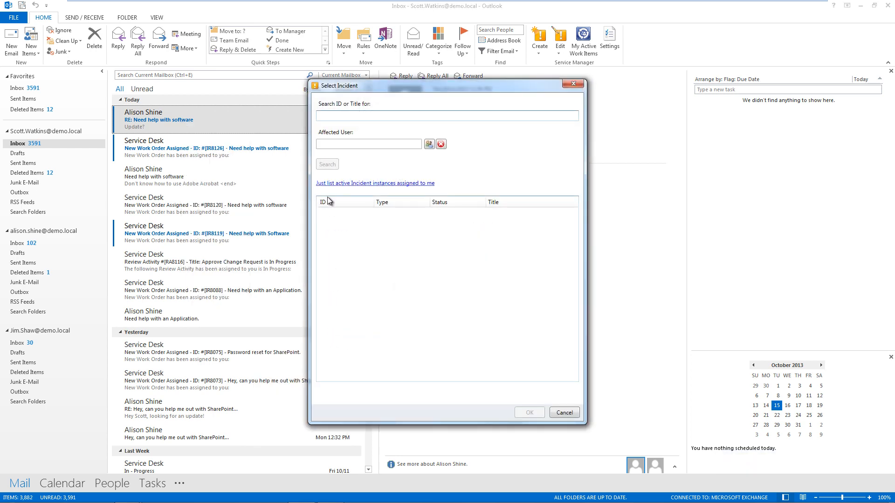
Step: Search incidents by the requester as affected user and choose the newest "Need help with software" incident for the log entry
left_click(333, 145)
type("alison")
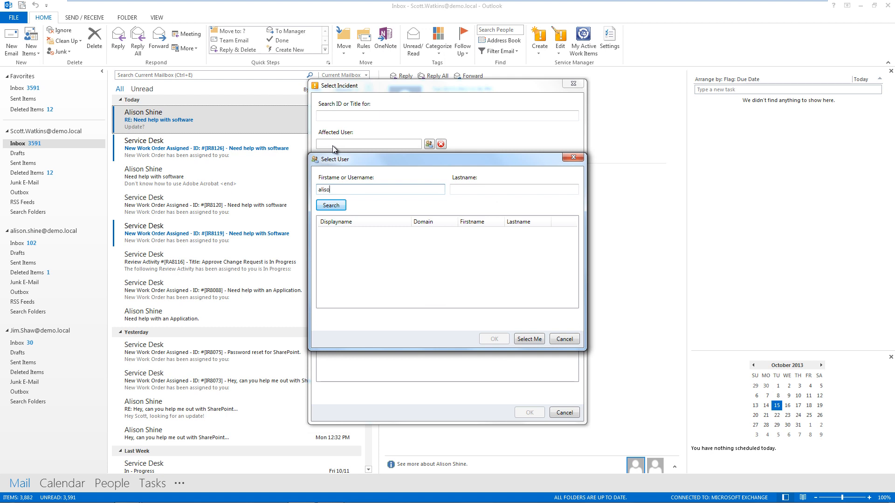
key("Return")
double_click(348, 232)
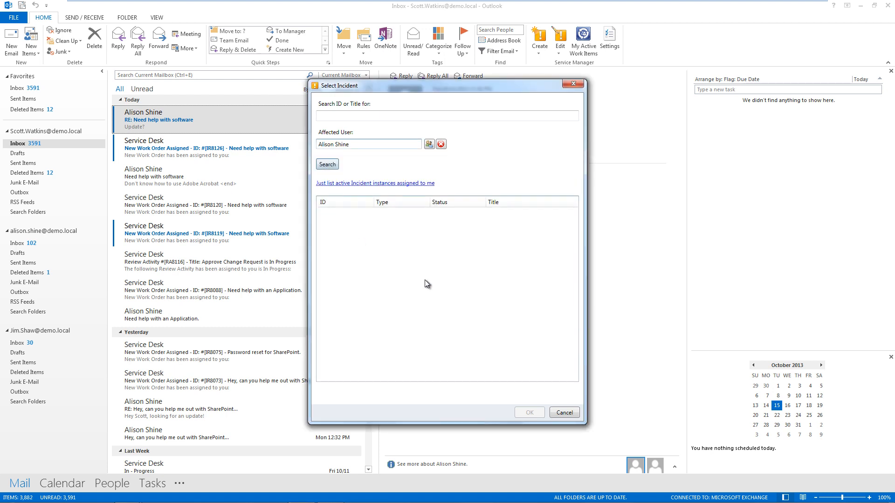
left_click(328, 165)
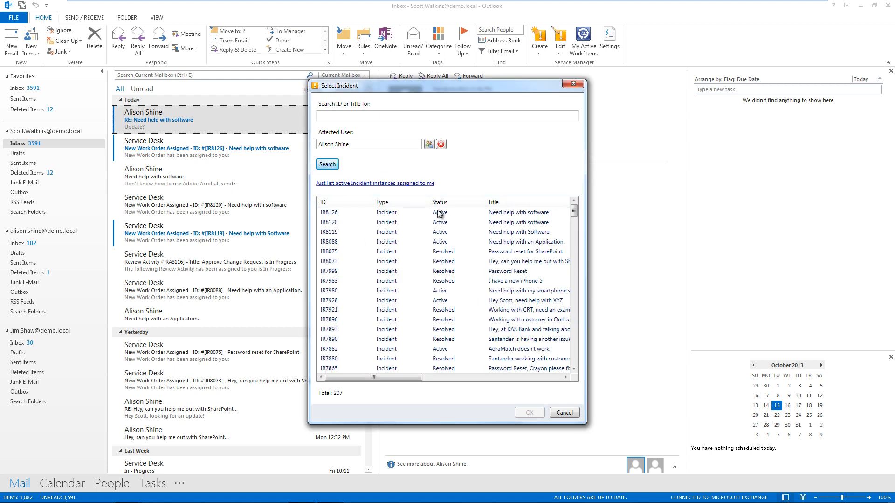
double_click(509, 213)
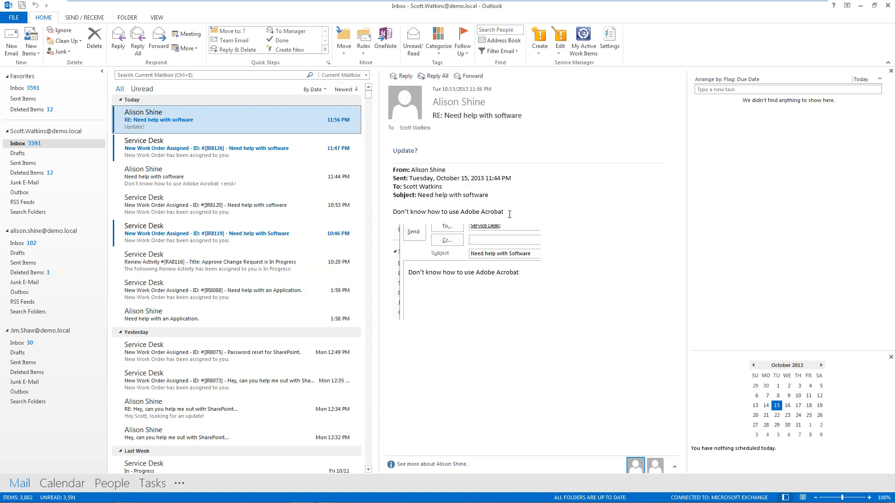
Step: Open the incident for editing from the newest "New Work Order Assigned" notification for "Need help with software"
left_click(256, 144)
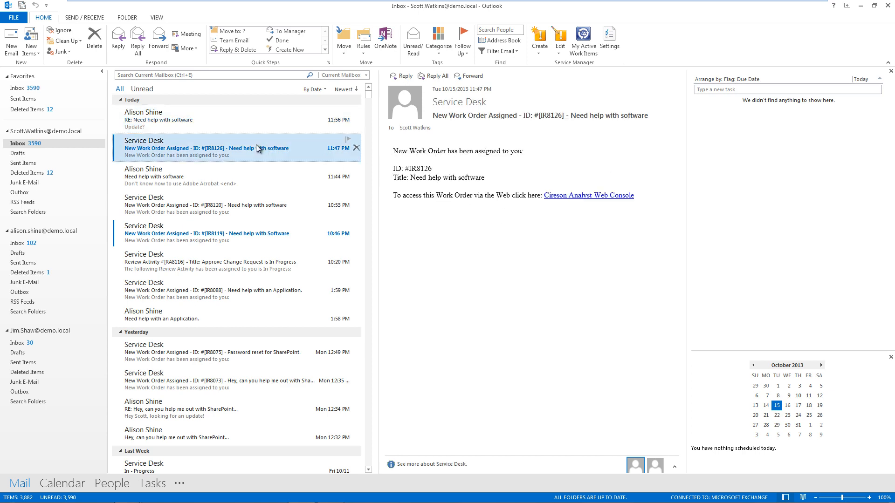
right_click(276, 159)
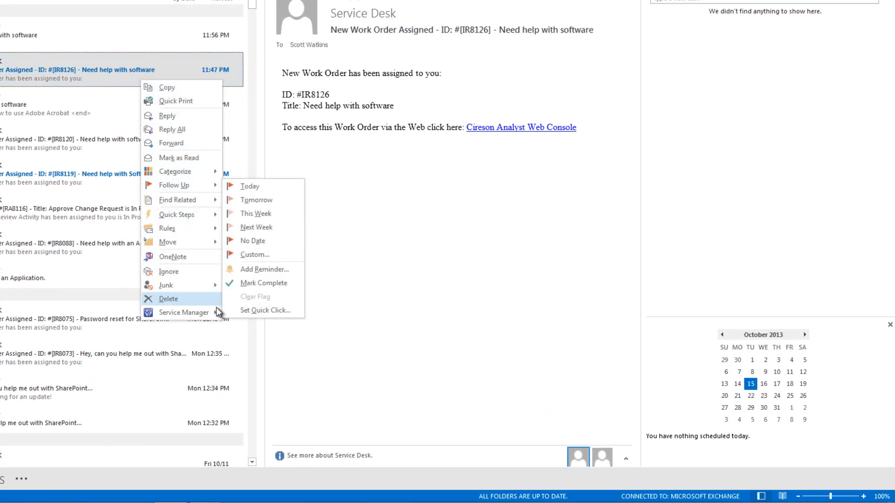
mouse_move(216, 316)
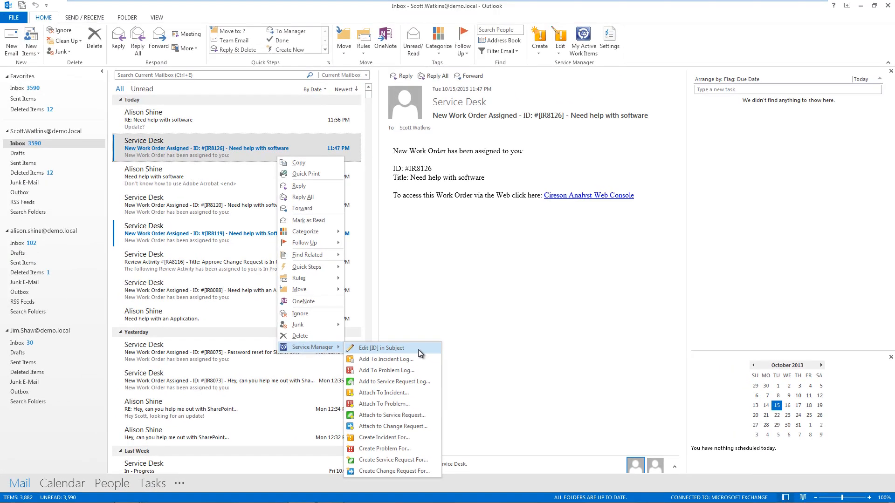
left_click(418, 350)
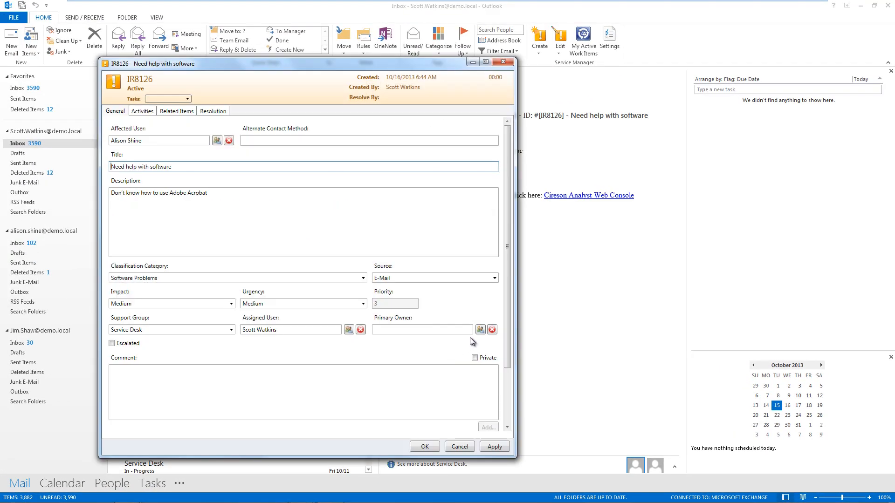
Step: Add the non-private comment "Update" to the incident's log entries
scroll(496, 353, "down", 2)
left_click(312, 330)
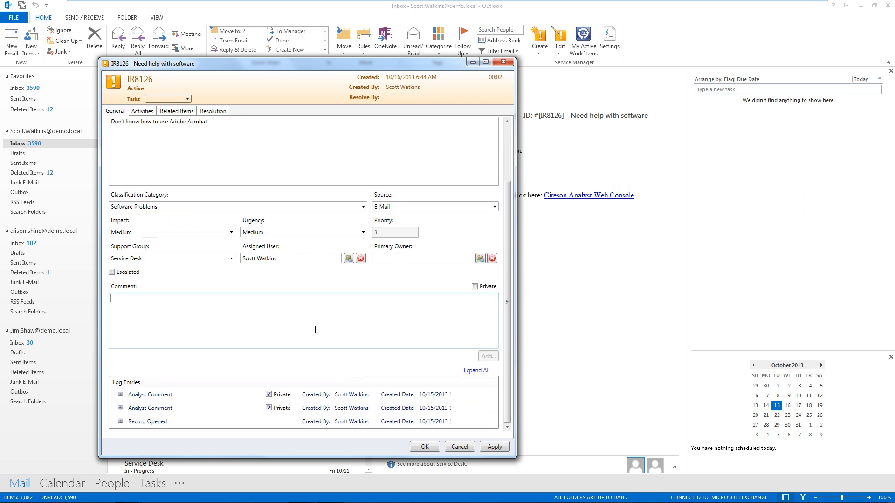
type("Update")
left_click(487, 359)
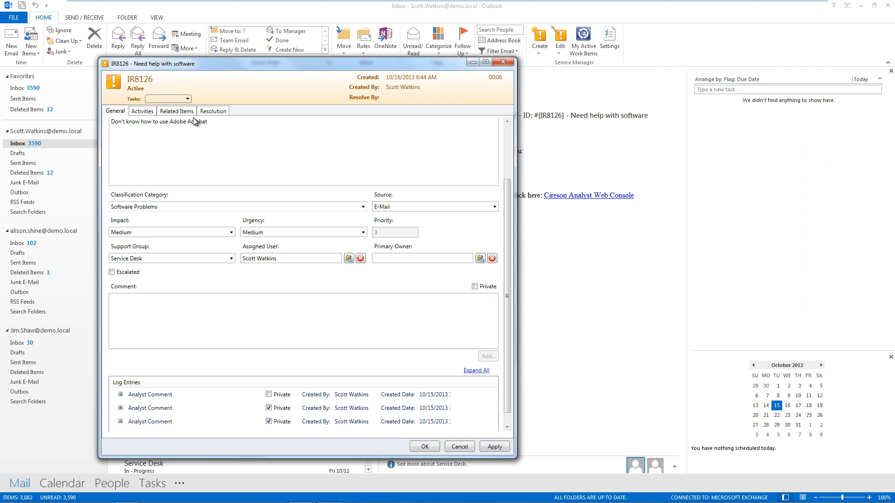
Step: Resolve the incident with the resolution category "Fixed by analyst" and the comment "Completed", and save it
left_click(173, 100)
left_click(174, 109)
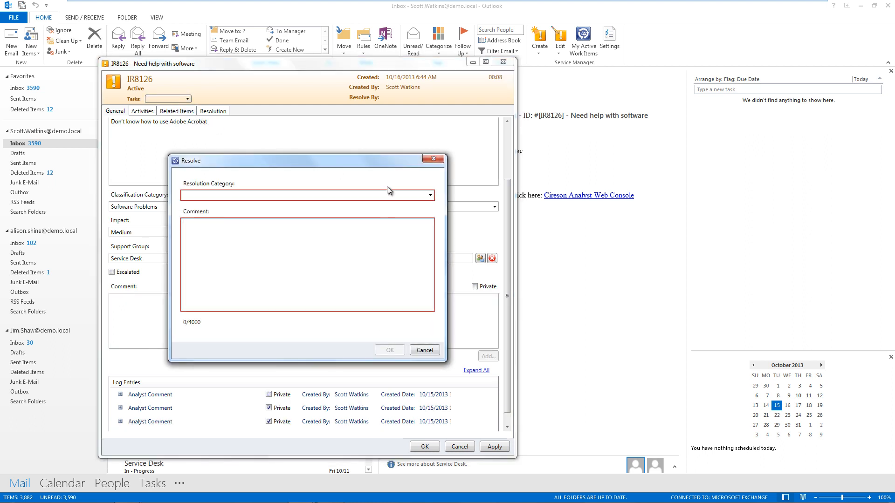
left_click(430, 195)
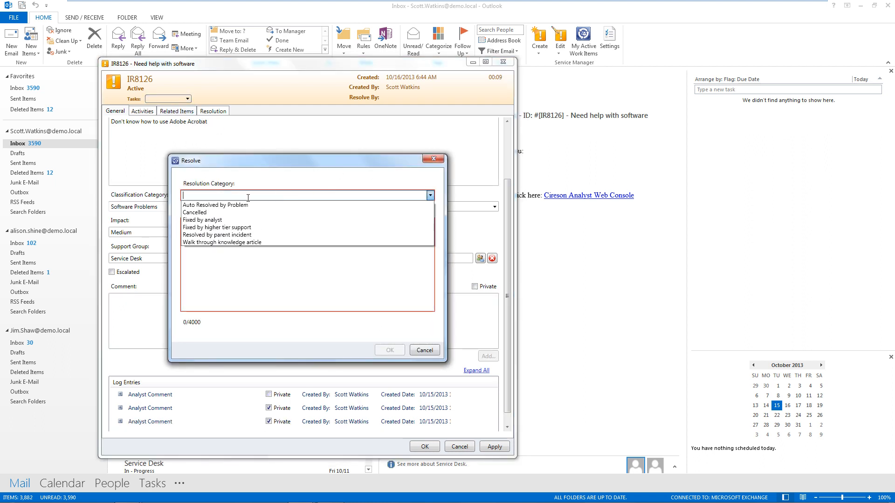
left_click(226, 220)
left_click(235, 241)
type("Complete")
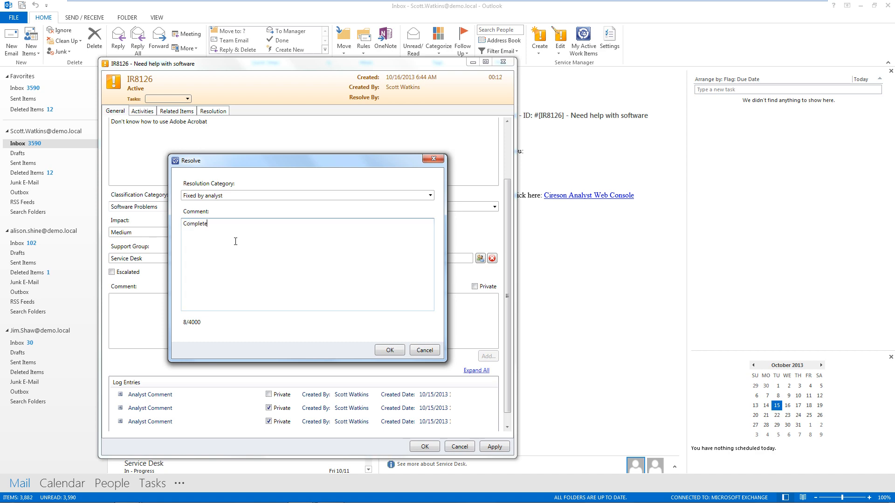
type("d")
left_click(389, 350)
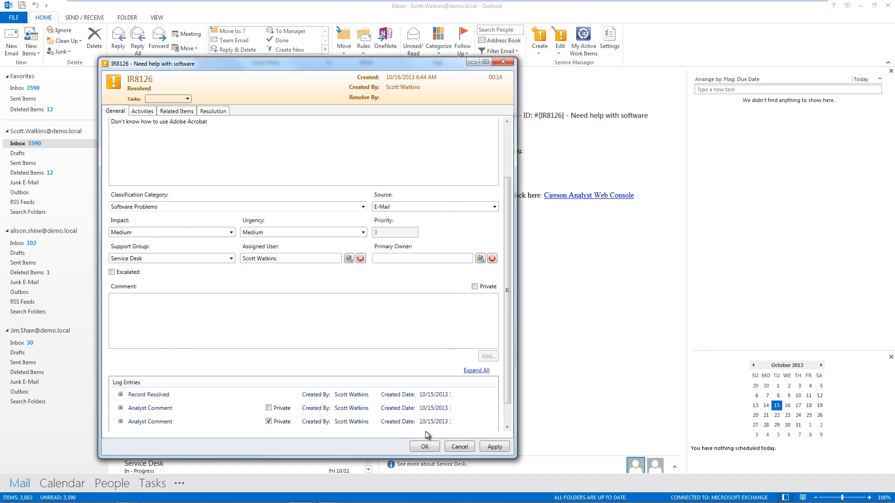
left_click(430, 448)
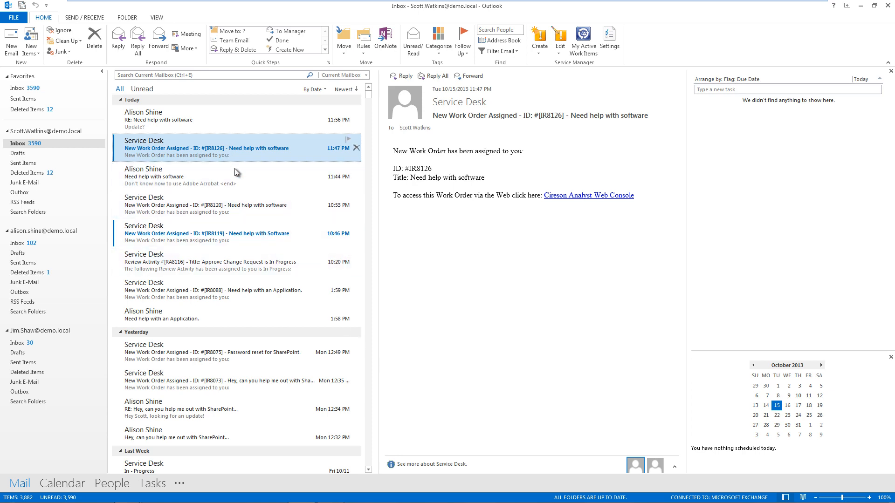
Step: Open the "Approve Change Request" review activity for editing from its notification email in the inbox
left_click(271, 259)
right_click(276, 263)
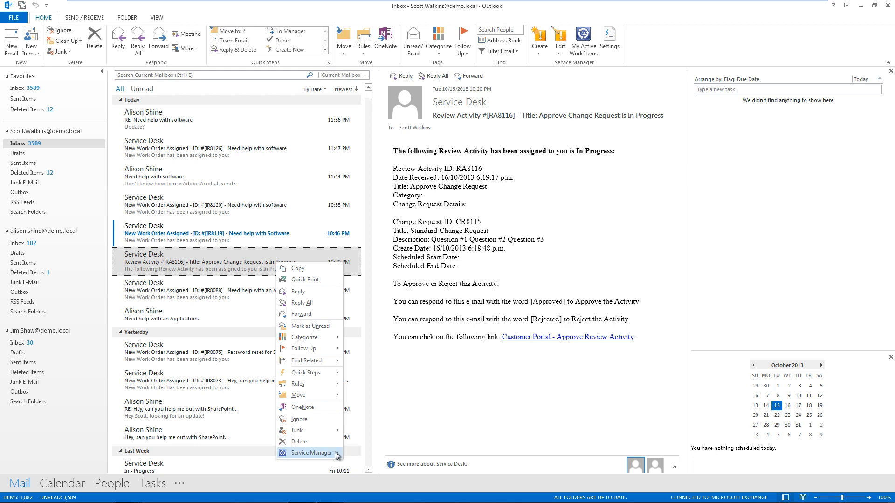
mouse_move(311, 453)
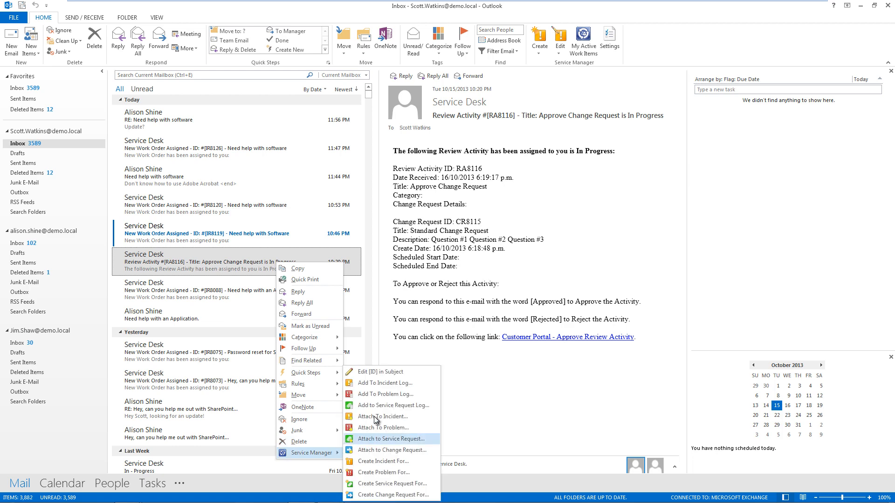
left_click(415, 373)
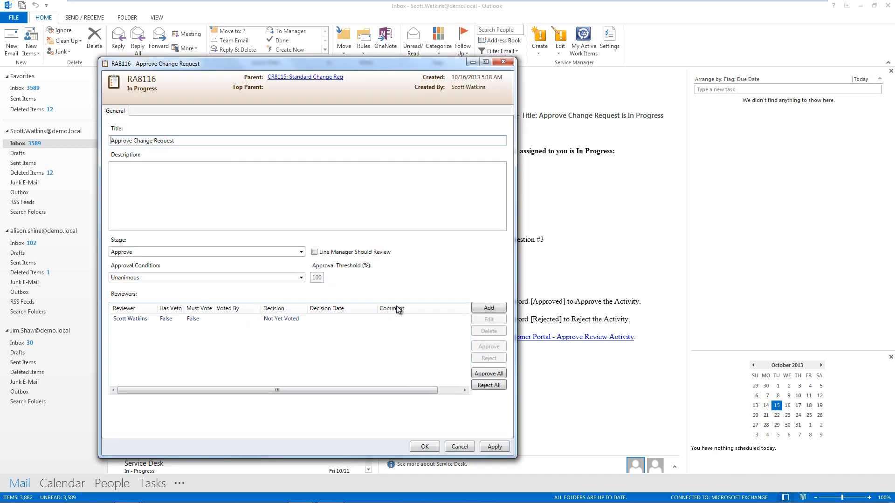
Step: Examine the planning and general details of the parent Standard Change Request and close it
left_click(334, 79)
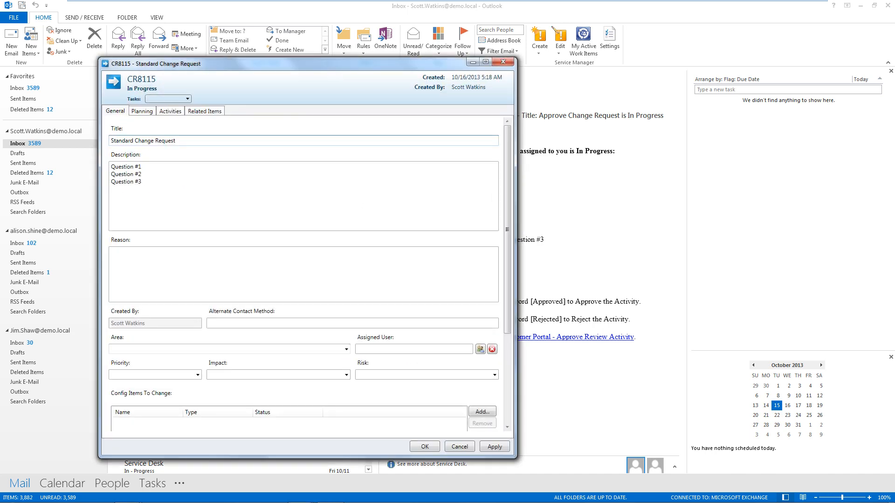
left_click_drag(330, 69, 549, 101)
left_click(373, 147)
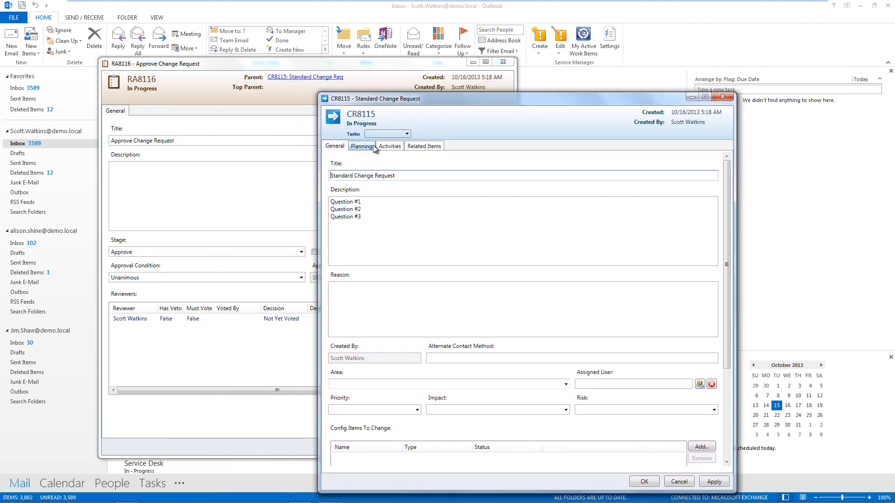
left_click(381, 146)
left_click(368, 147)
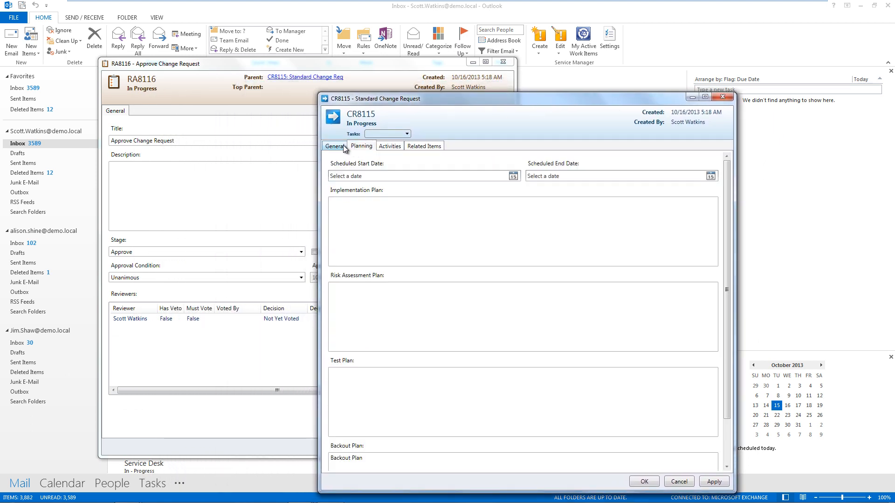
left_click(335, 146)
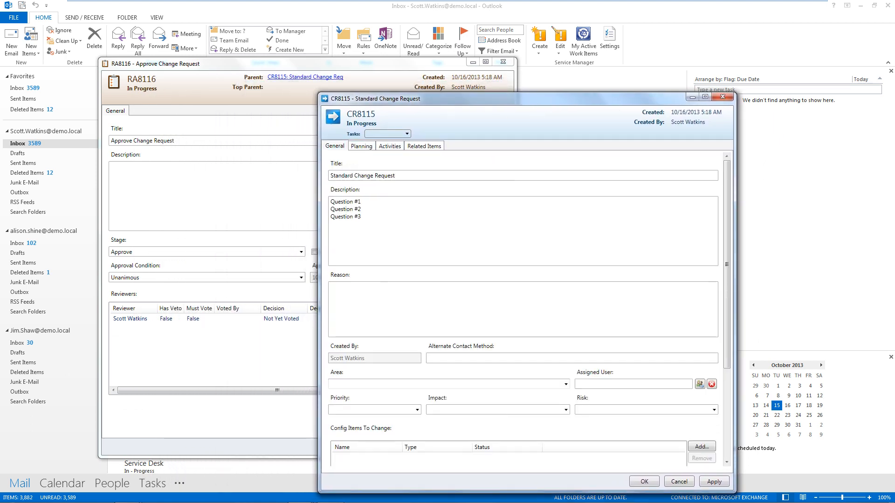
left_click(644, 481)
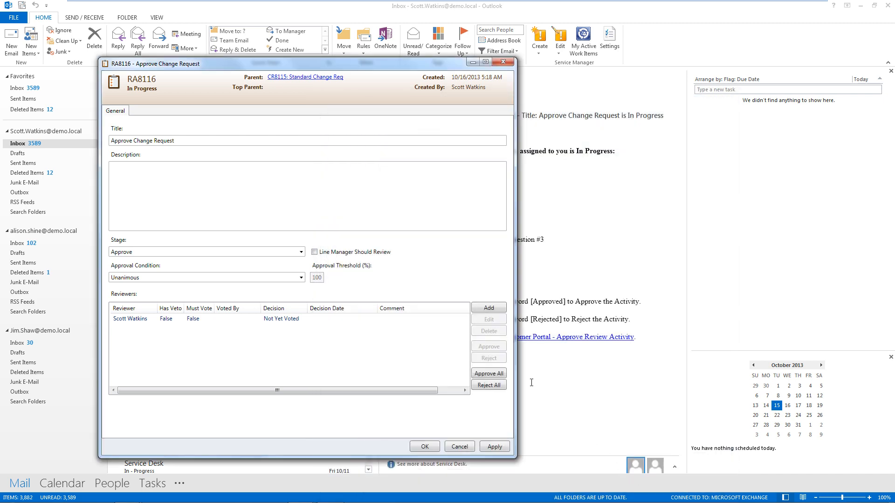
Step: Approve the review activity for its listed reviewer with the comment "Approved." and save it
left_click(434, 321)
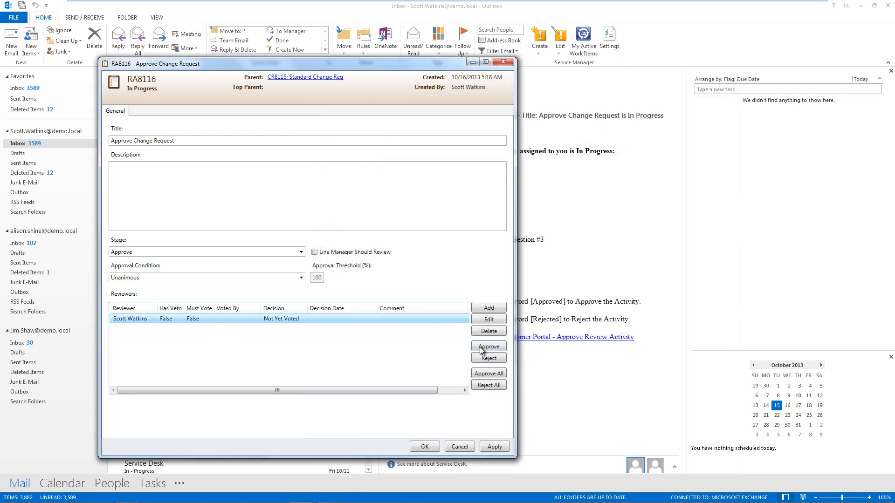
left_click(480, 347)
type("Ap")
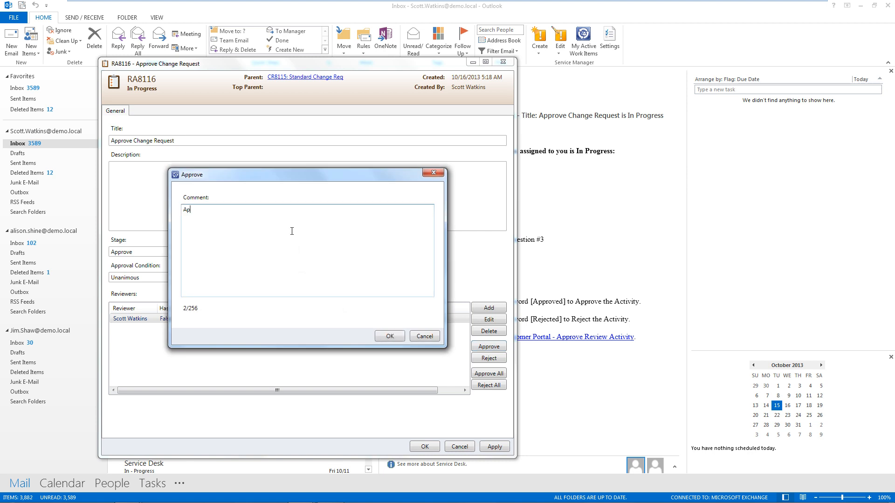
type("proved.")
left_click(389, 337)
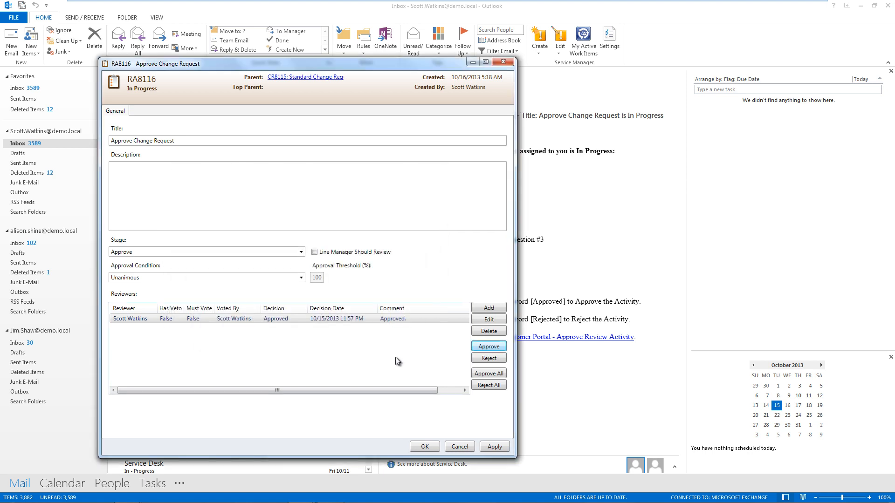
left_click(432, 446)
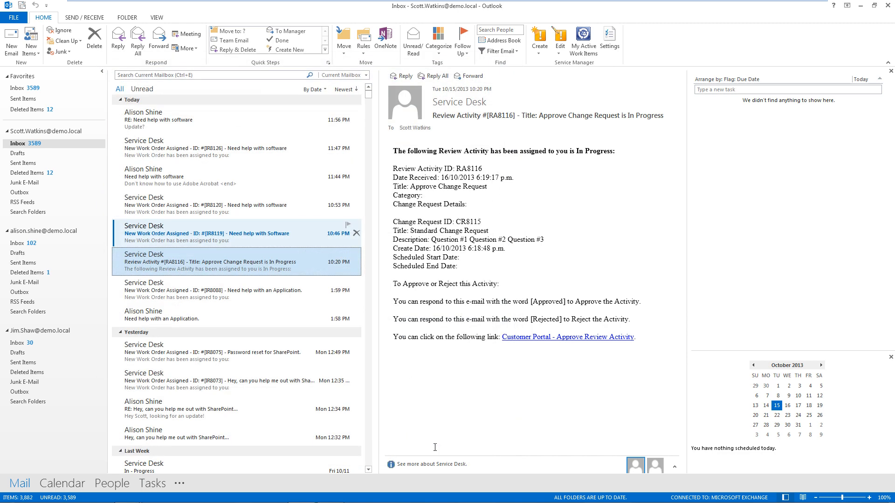